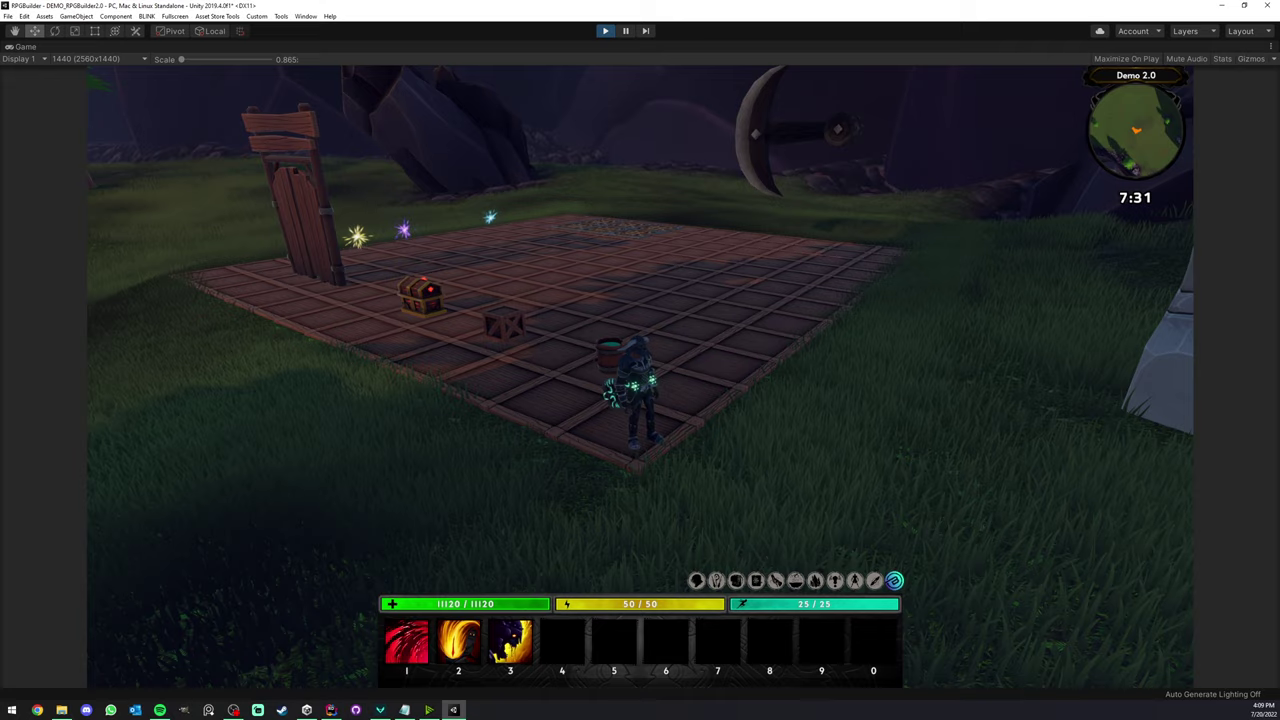
Walk the character onto the wooden platform and look over the interactive objects placed on it
{"action": "key", "text": "w"}
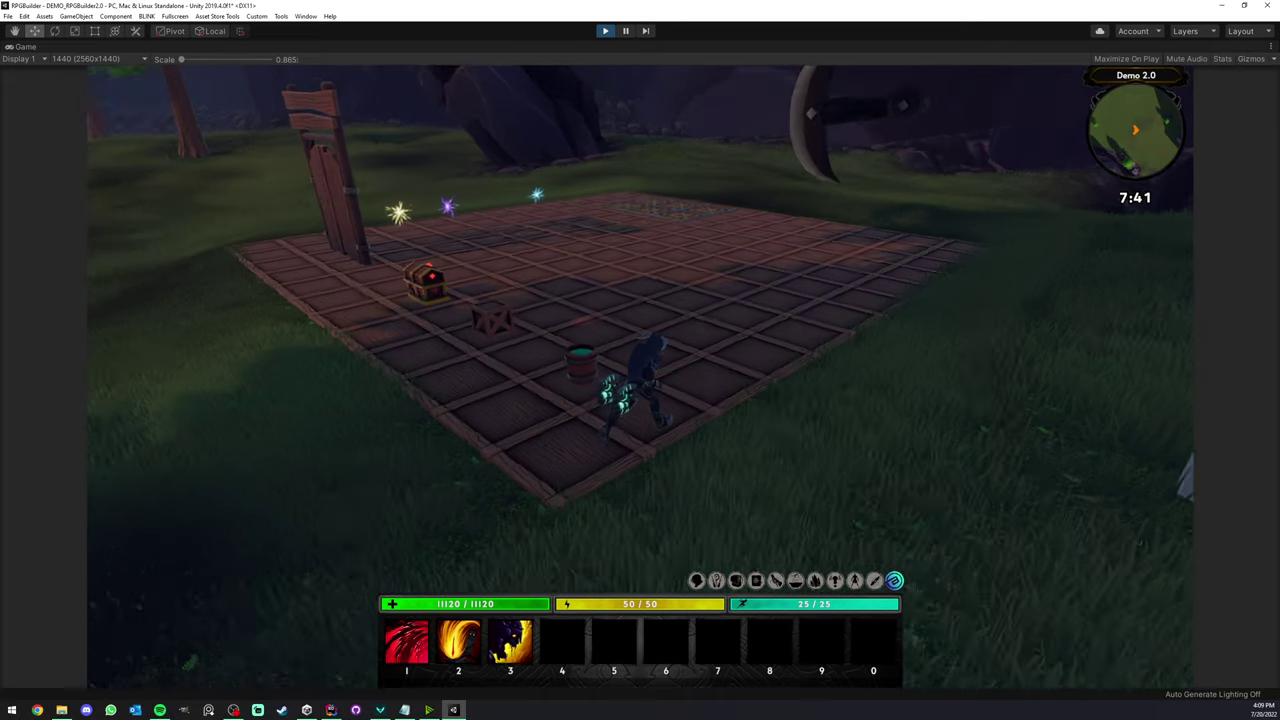
{"action": "key", "text": "w"}
{"action": "key", "text": "w"}
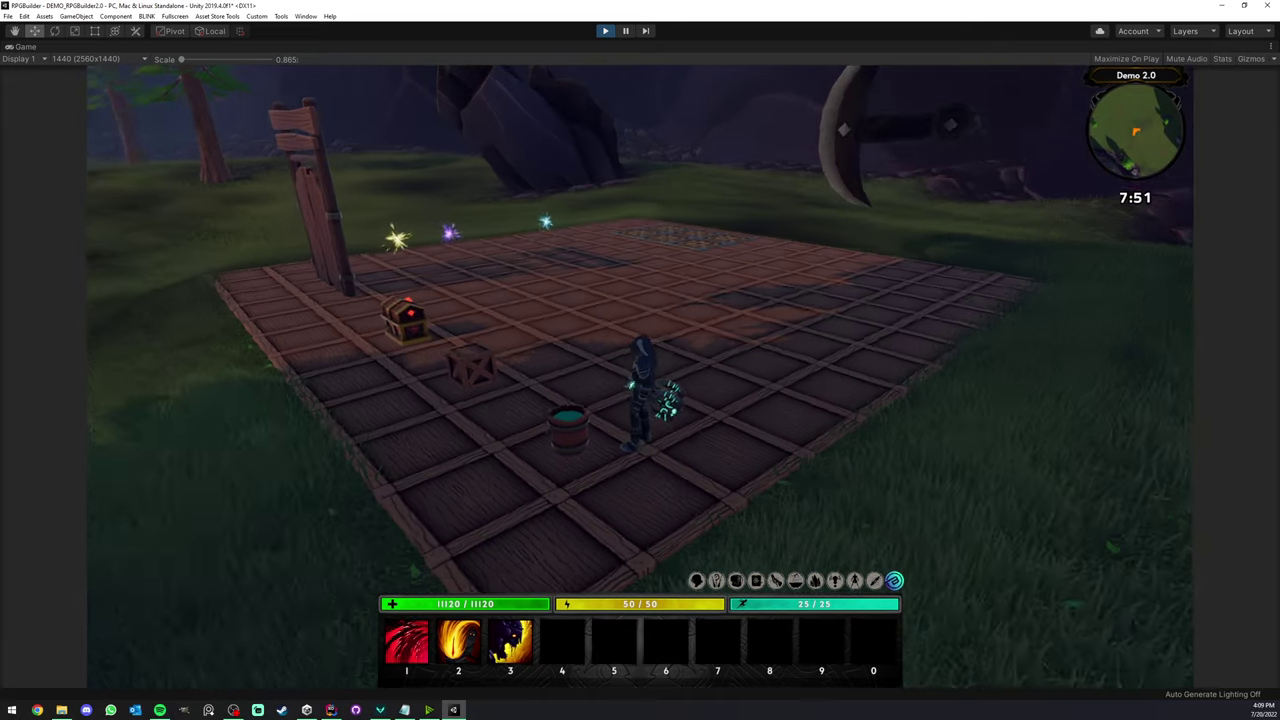
{"action": "scroll", "coordinate": [687, 374], "scroll_direction": "down", "scroll_amount": 5}
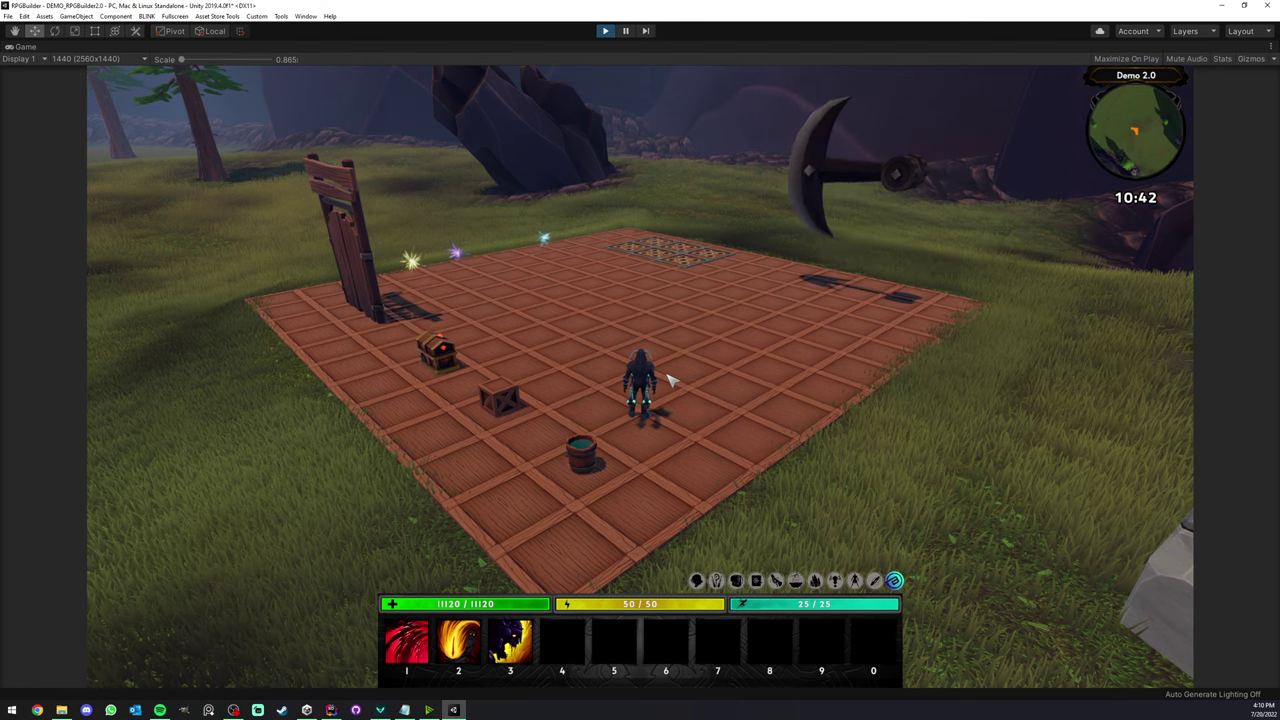
{"action": "right_click_drag", "start_coordinate": [642, 377], "coordinate": [850, 364]}
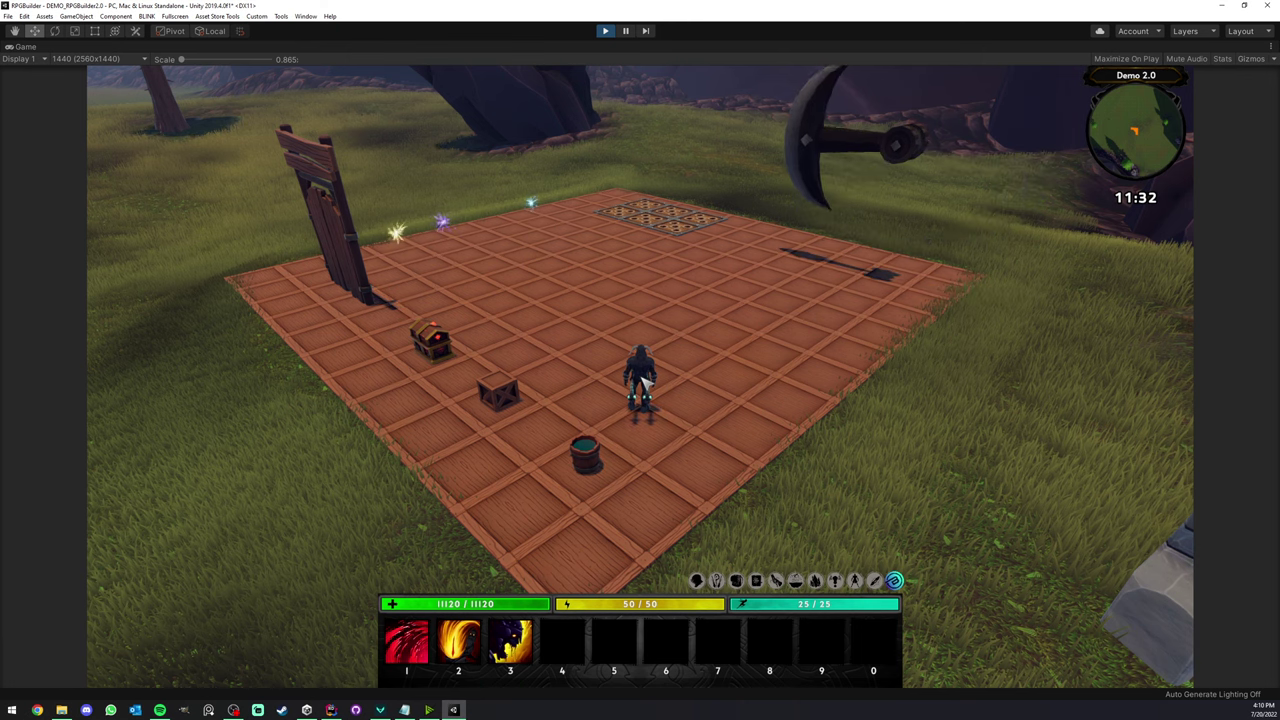
{"action": "mouse_move", "coordinate": [642, 377]}
{"action": "right_mouse_down"}
{"action": "mouse_move", "coordinate": [470, 384]}
{"action": "mouse_move", "coordinate": [644, 376]}
{"action": "right_mouse_up"}
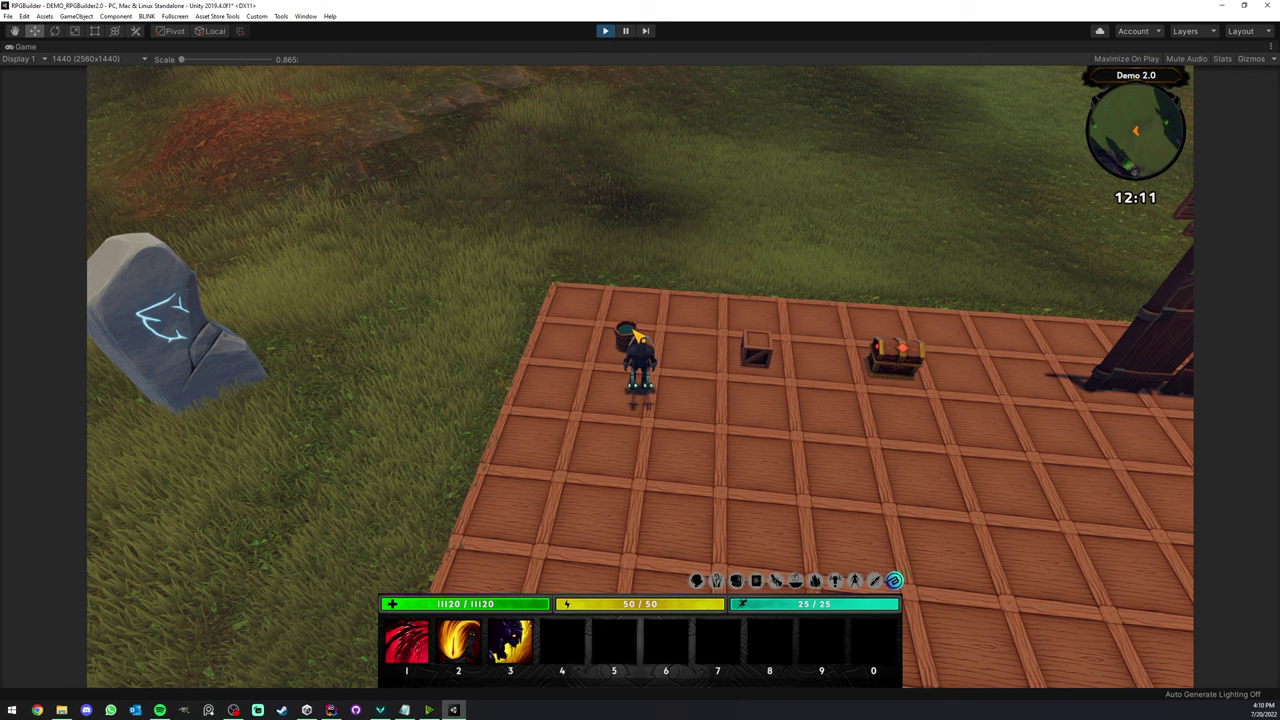
Open the inventory and collect water from the barrel at the platform's corner
{"action": "key", "text": "i"}
{"action": "right_click", "coordinate": [632, 330]}
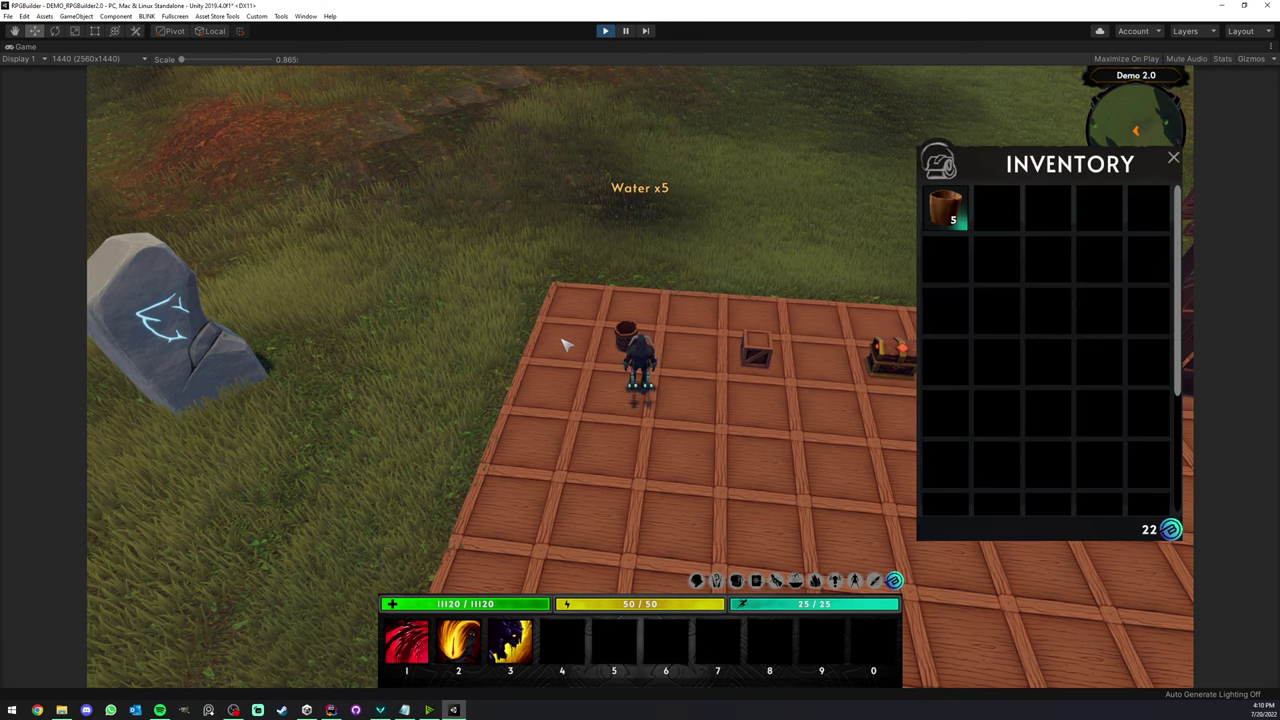
{"action": "scroll", "coordinate": [678, 246], "scroll_direction": "up", "scroll_amount": 6}
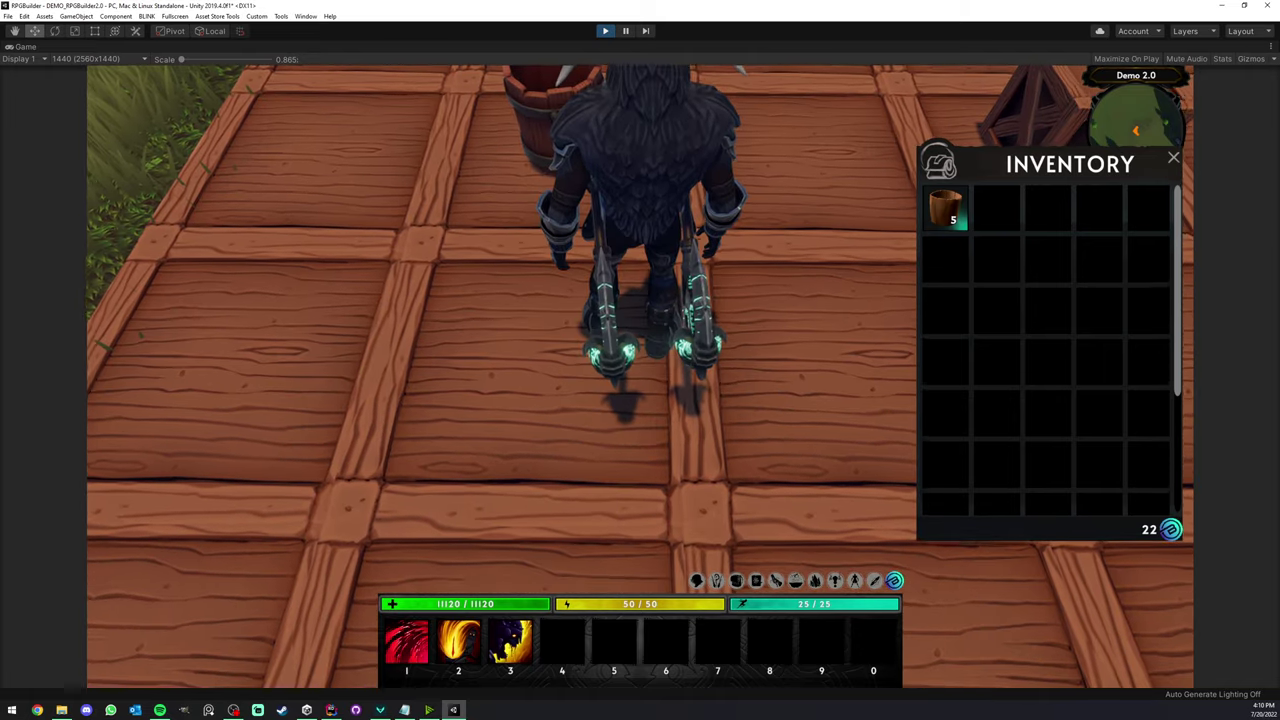
{"action": "scroll", "coordinate": [678, 246], "scroll_direction": "down", "scroll_amount": 2}
{"action": "right_click_drag", "start_coordinate": [678, 246], "coordinate": [780, 294]}
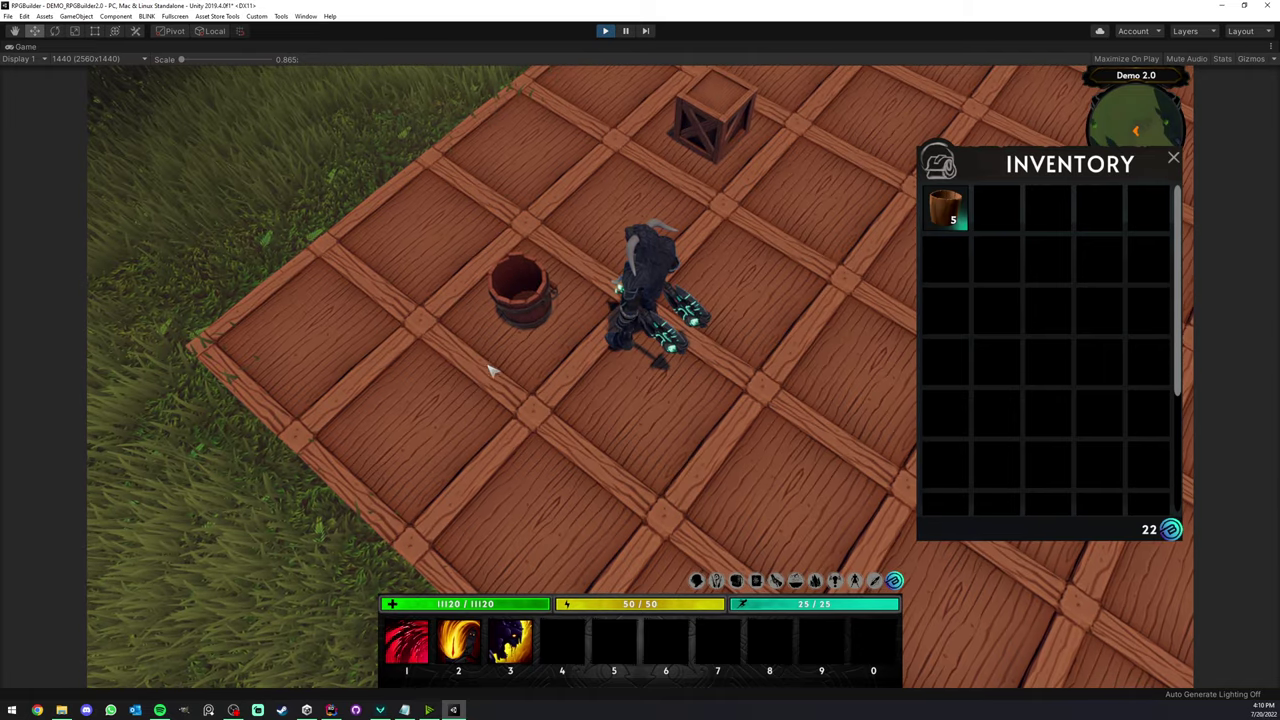
Collect water from the refilled barrel a second time
{"action": "left_click", "coordinate": [538, 296]}
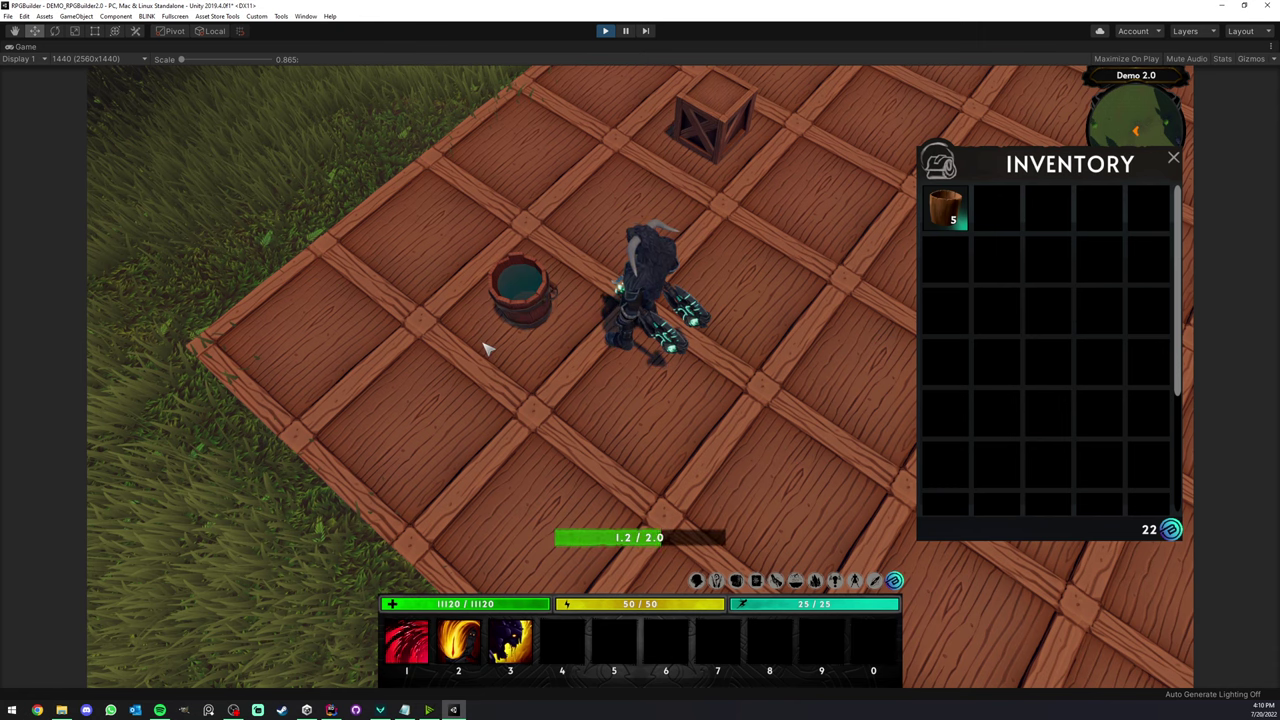
{"action": "scroll", "coordinate": [483, 318], "scroll_direction": "down", "scroll_amount": 3}
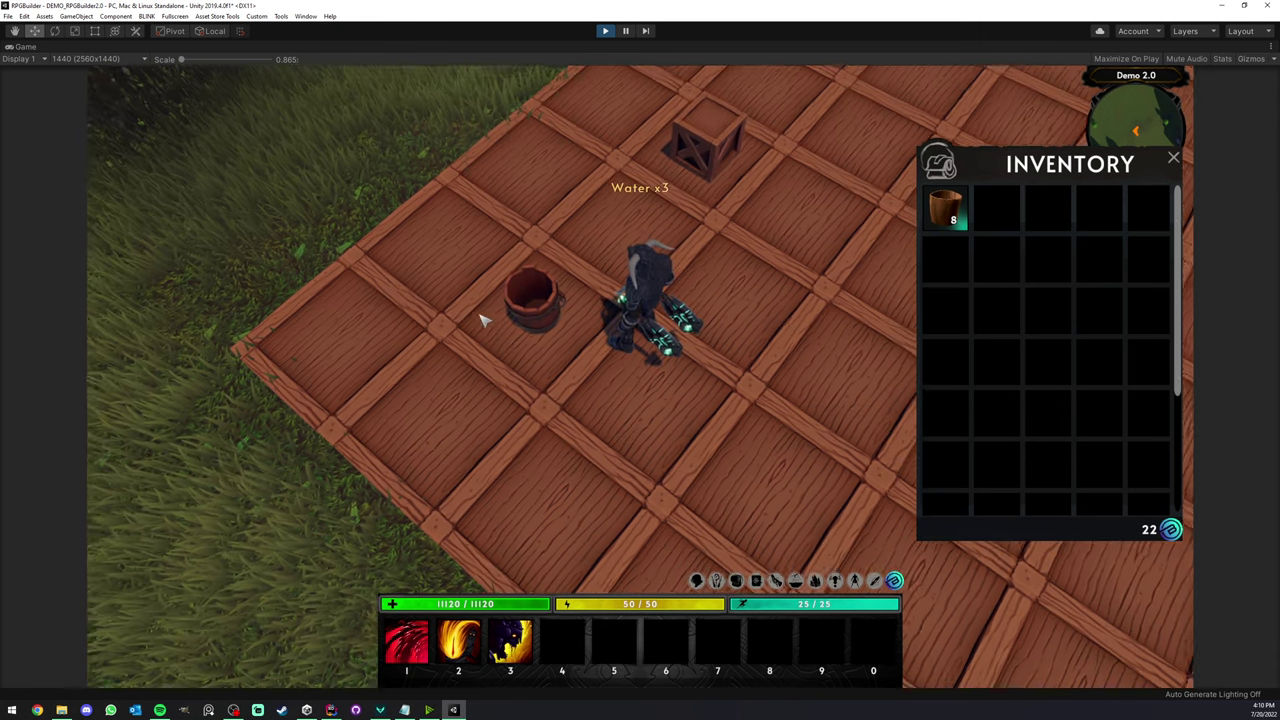
{"action": "right_click_drag", "start_coordinate": [526, 354], "coordinate": [645, 378]}
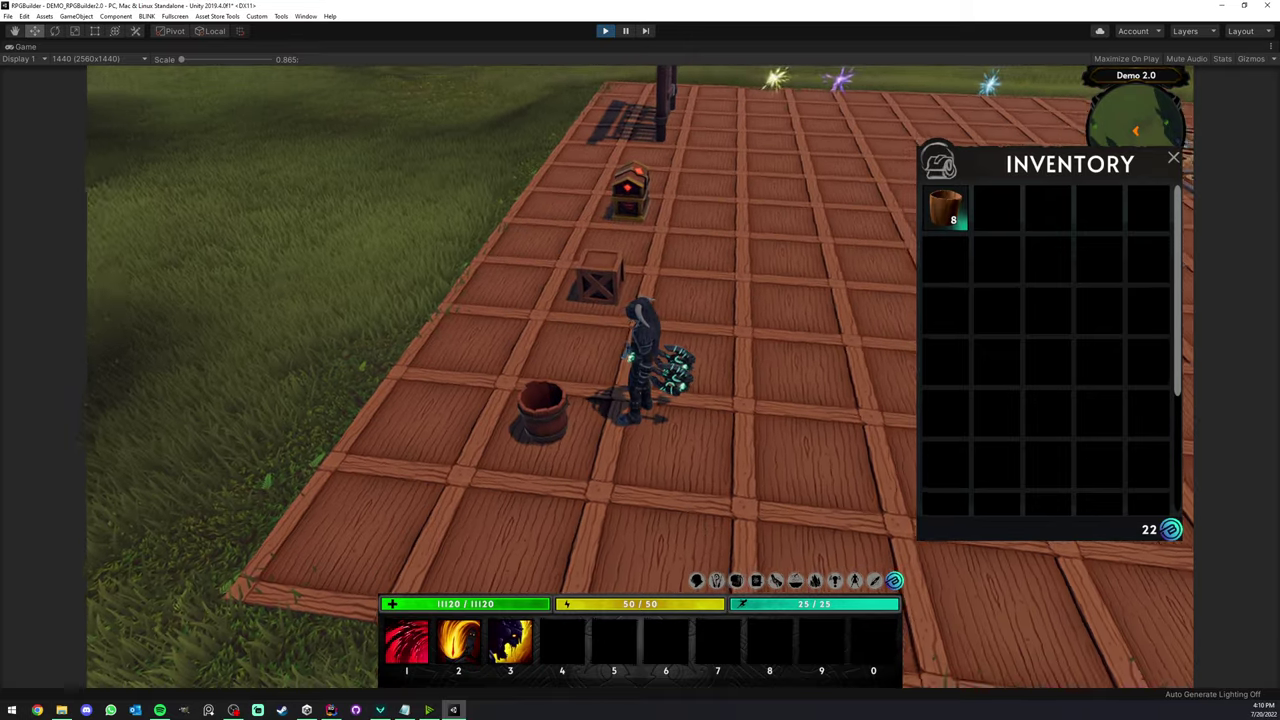
Gather a third load of water from the barrel and close the inventory
{"action": "scroll", "coordinate": [640, 377], "scroll_direction": "down", "scroll_amount": 3}
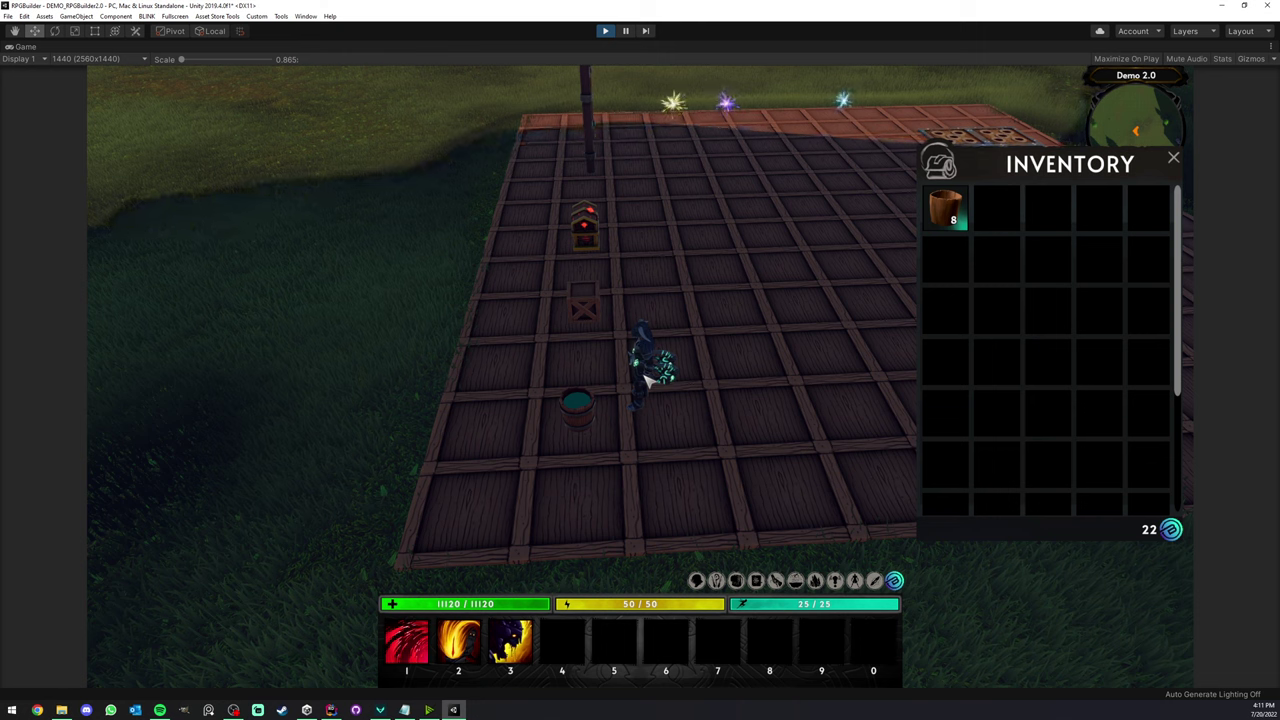
{"action": "right_click", "coordinate": [581, 411]}
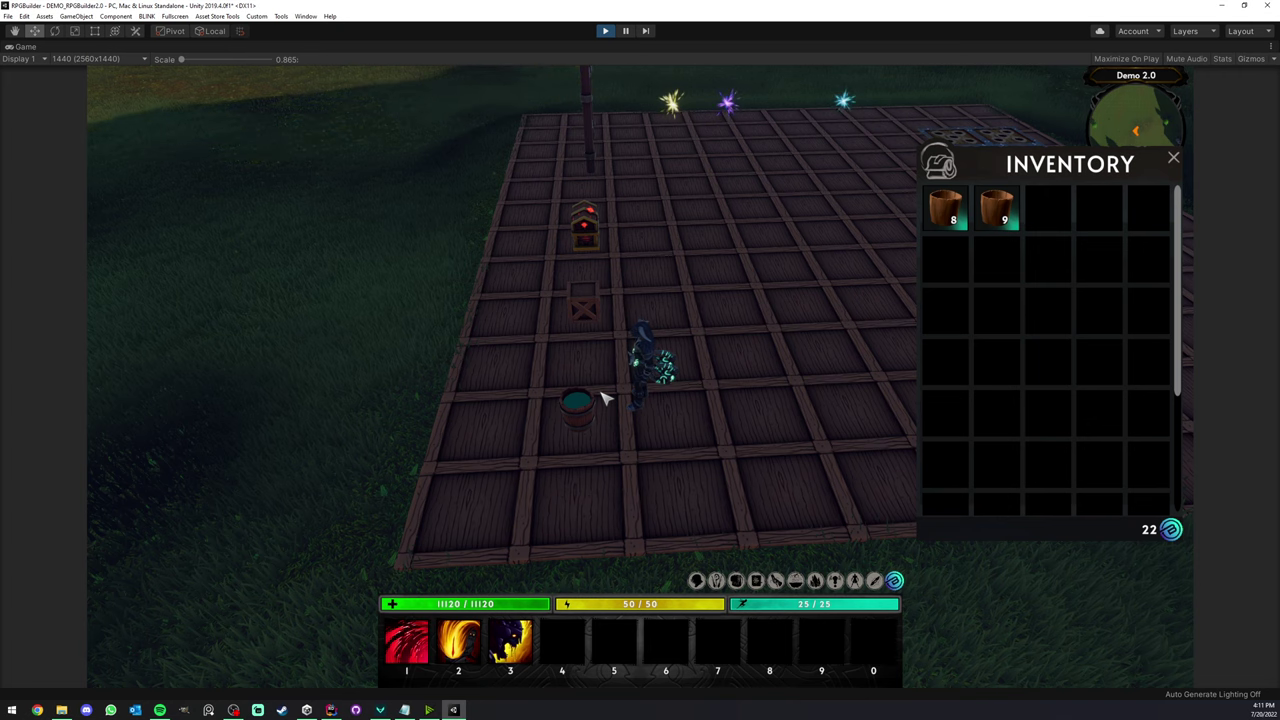
{"action": "scroll", "coordinate": [630, 378], "scroll_direction": "down", "scroll_amount": 3}
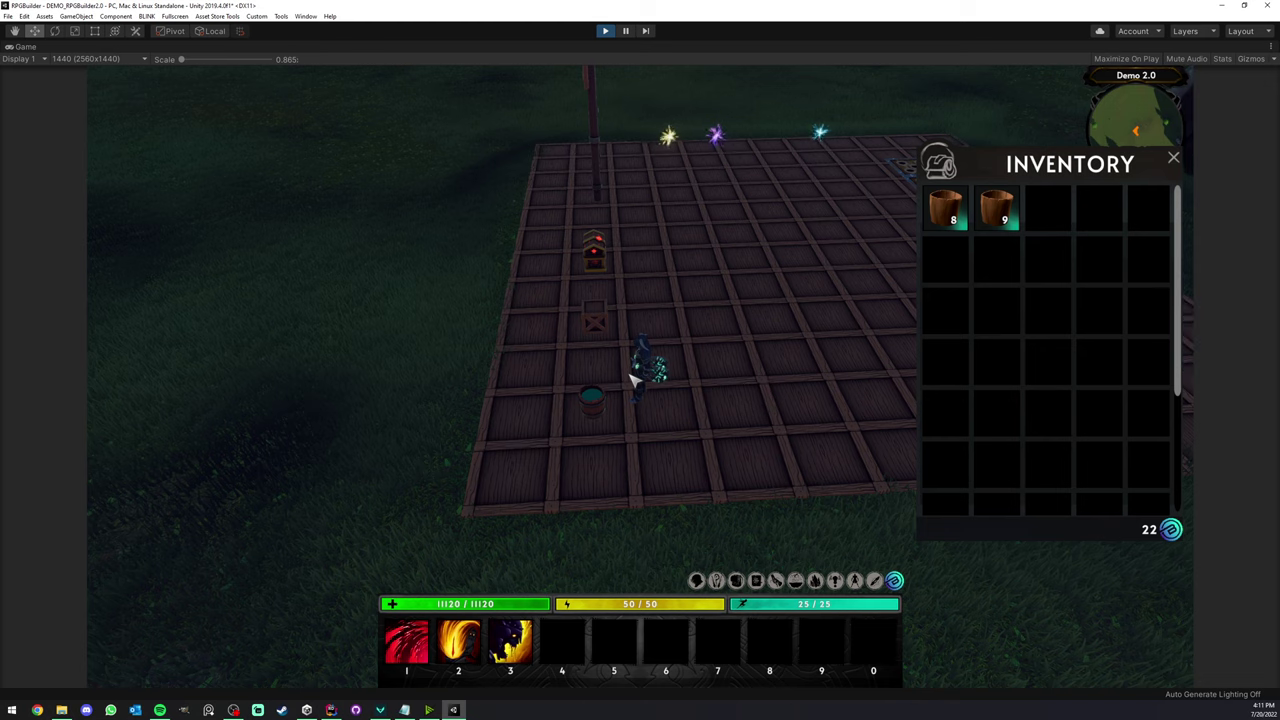
{"action": "left_click", "coordinate": [1175, 162]}
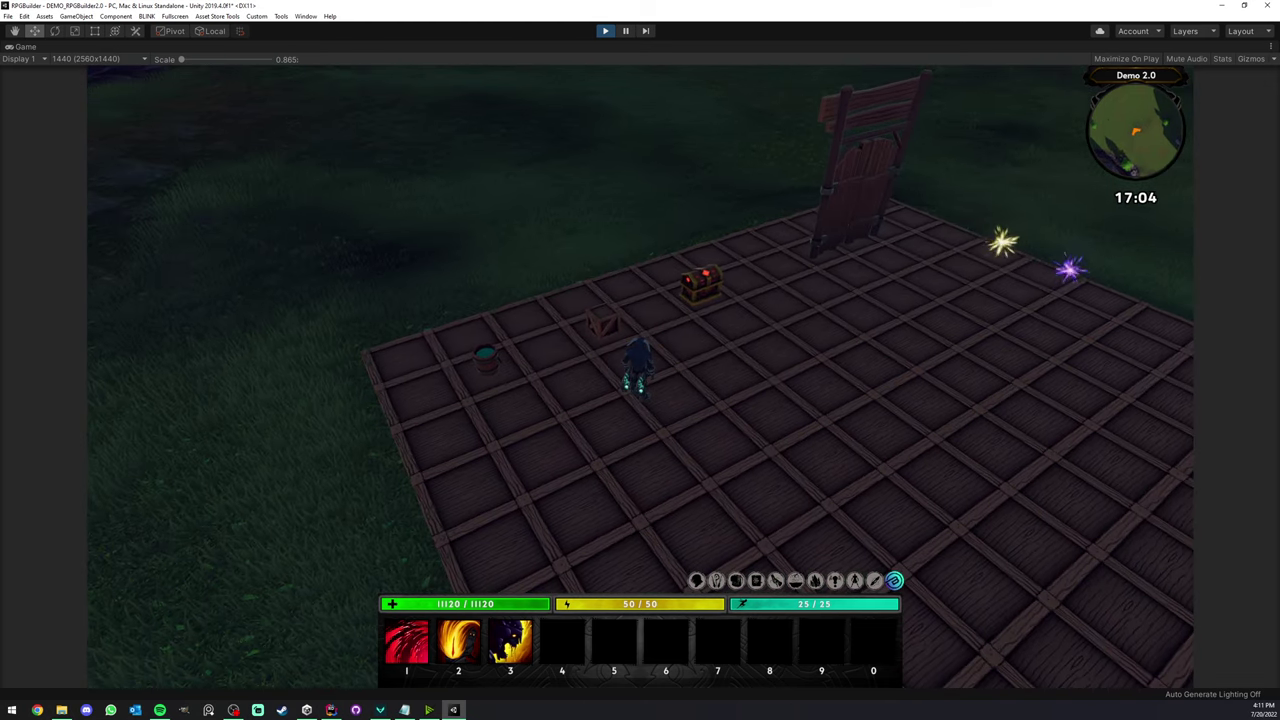
Loot the wooden crate beside the barrel and check the collected item in the inventory
{"action": "scroll", "coordinate": [640, 376], "scroll_direction": "up", "scroll_amount": 3}
{"action": "scroll", "coordinate": [640, 376], "scroll_direction": "up", "scroll_amount": 2}
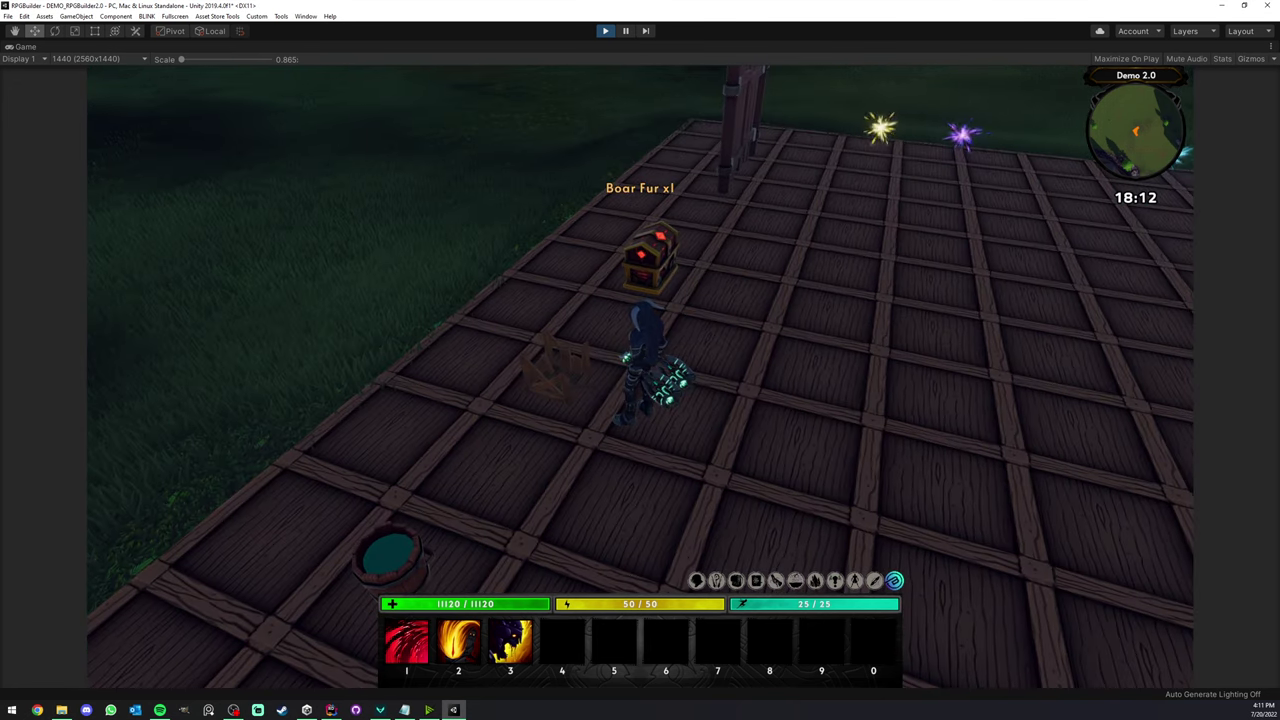
{"action": "key", "text": "i"}
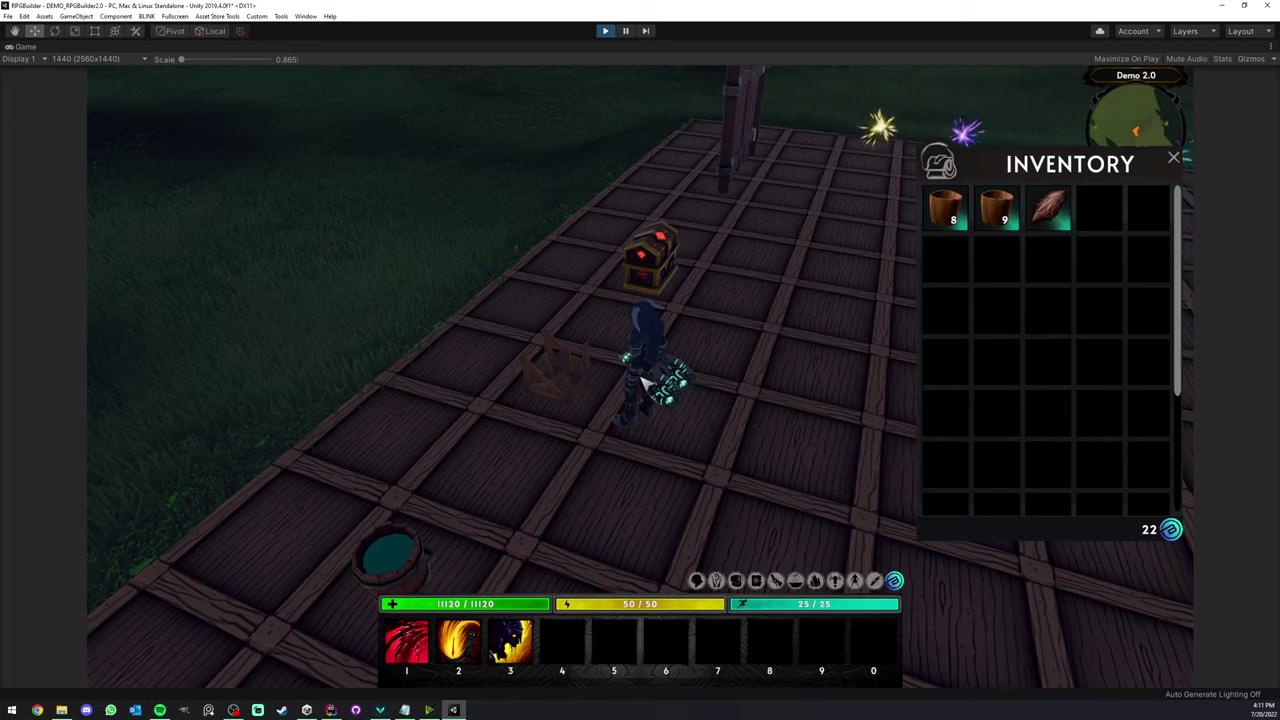
{"action": "key", "text": "i"}
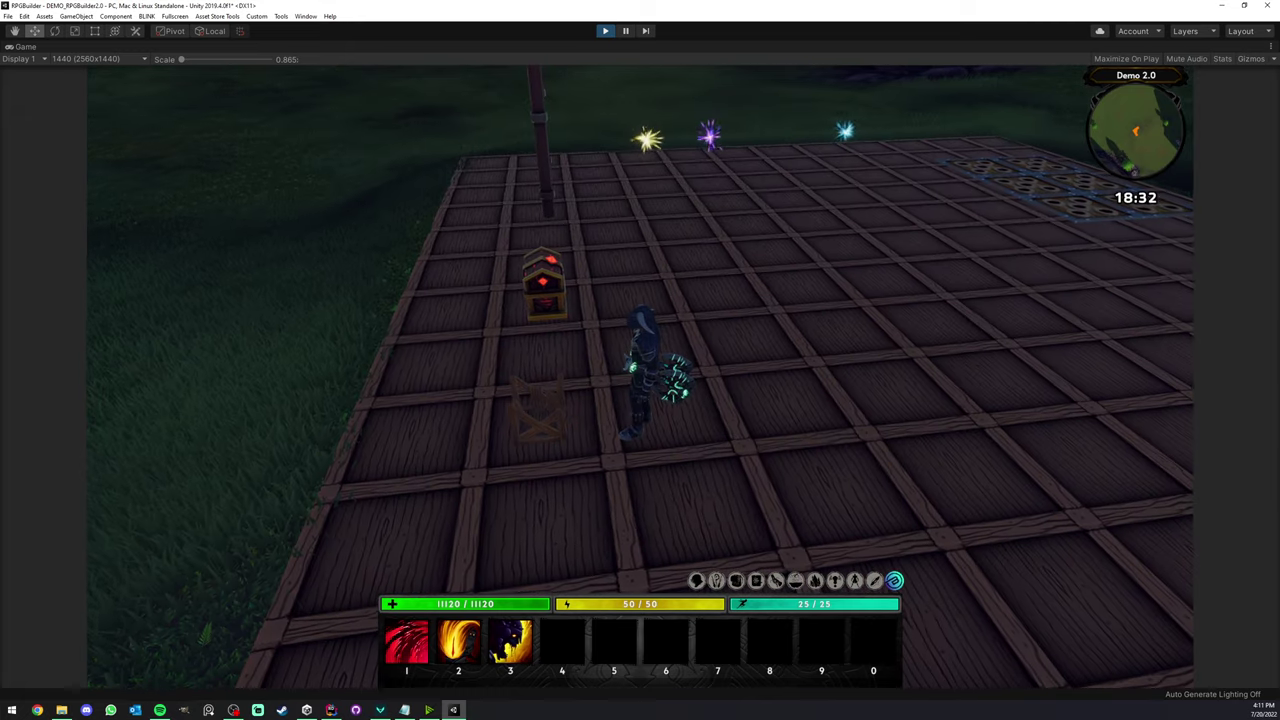
Move the character to the treasure chest next to the crate and loot it
{"action": "scroll", "coordinate": [640, 377], "scroll_direction": "down", "scroll_amount": 2}
{"action": "key", "text": "w"}
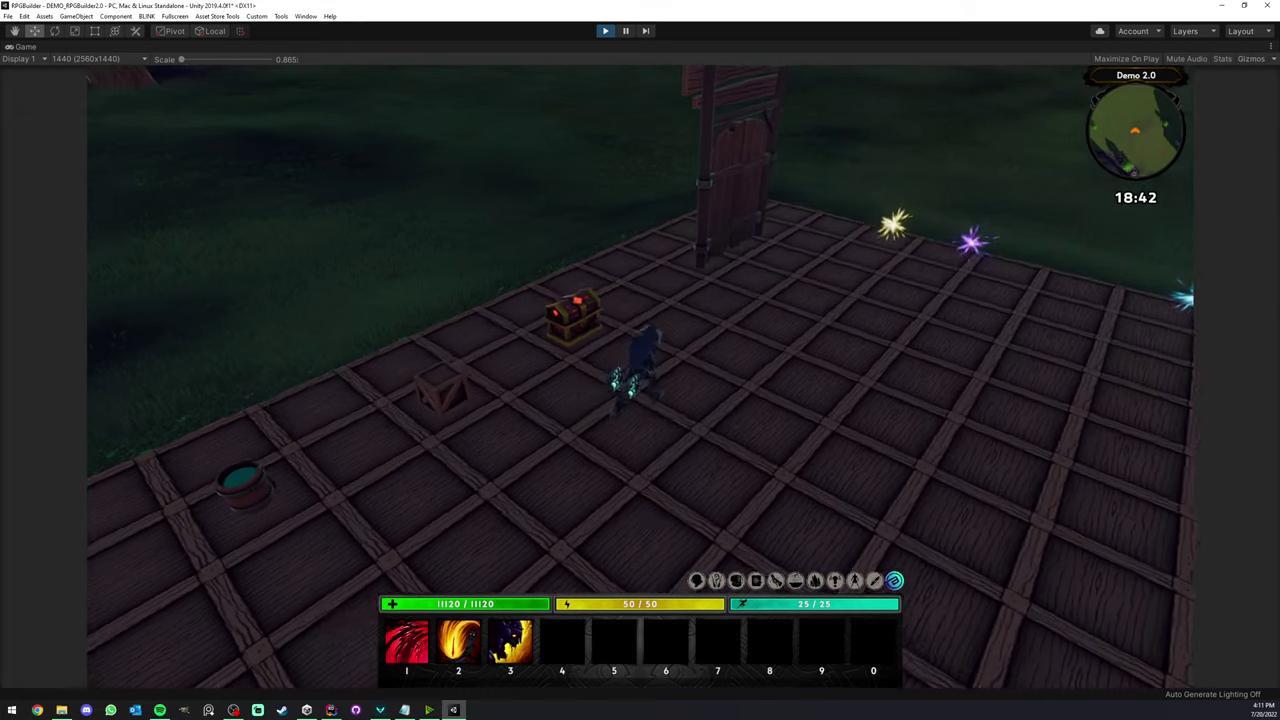
{"action": "key", "text": "w"}
{"action": "right_click_drag", "start_coordinate": [640, 377], "coordinate": [800, 370]}
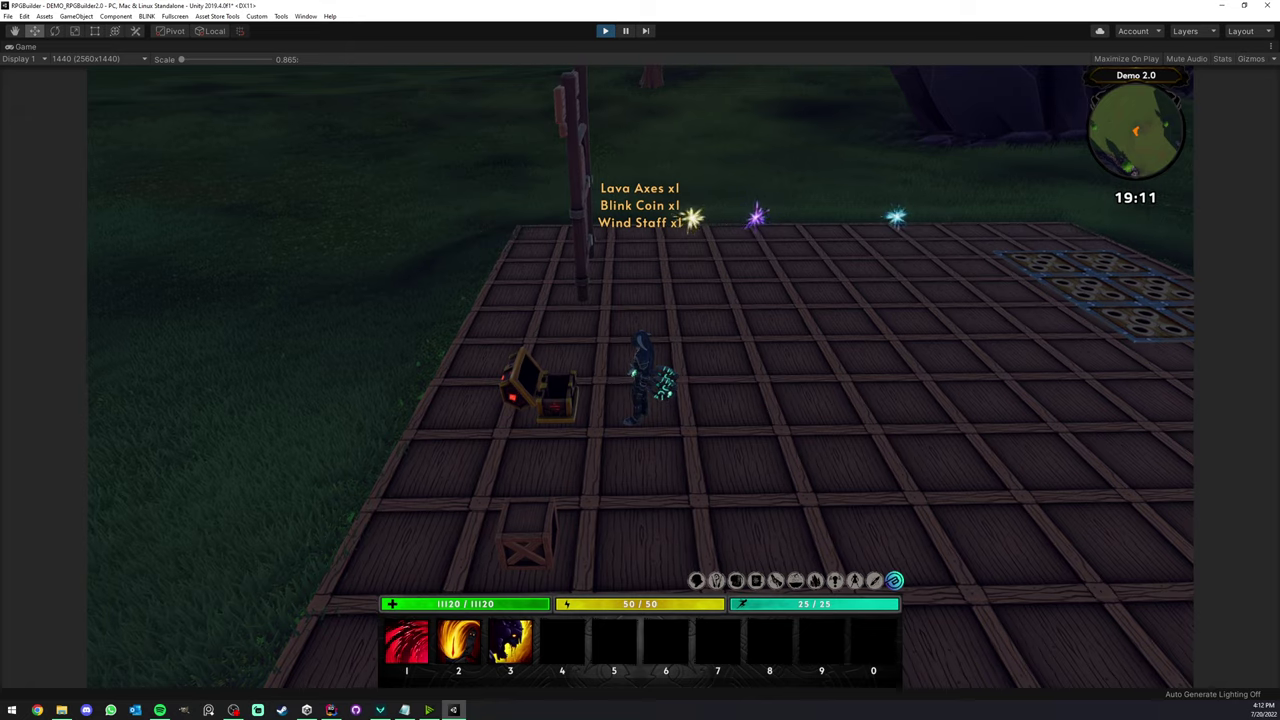
Loot the treasure chest again after it resets and watch its lid open and close
{"action": "scroll", "coordinate": [640, 377], "scroll_direction": "up", "scroll_amount": 5}
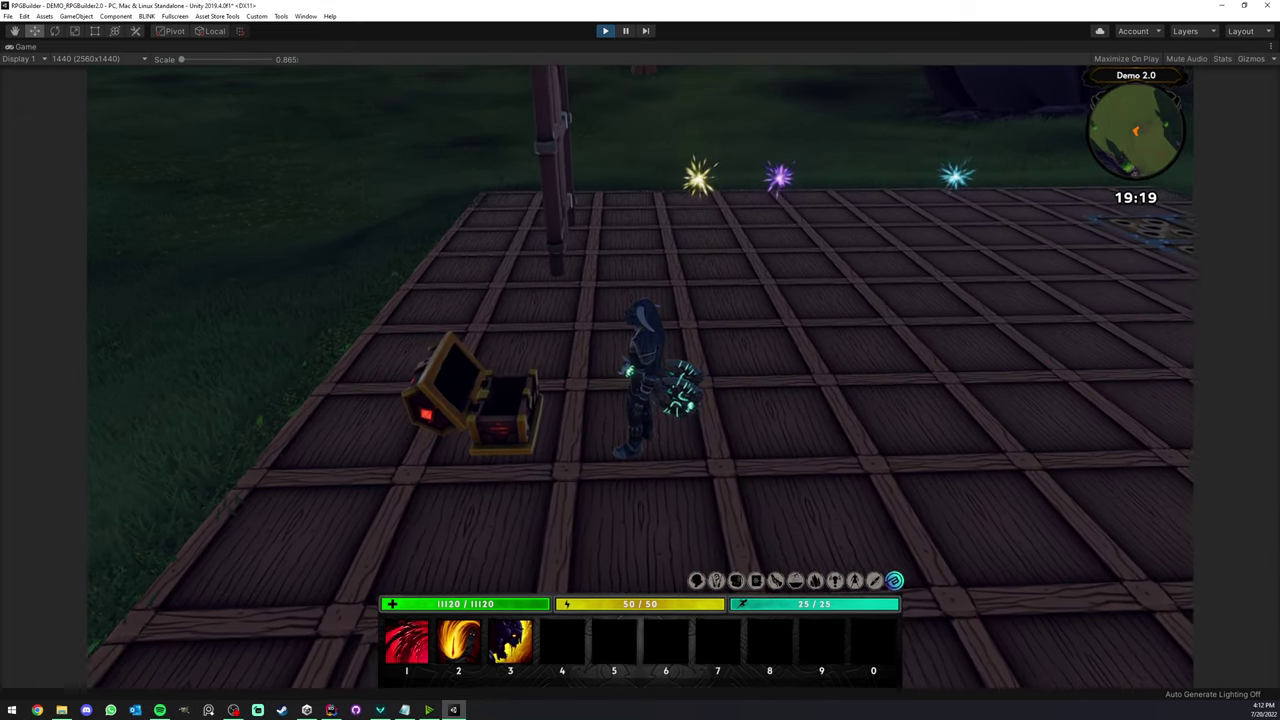
{"action": "scroll", "coordinate": [624, 380], "scroll_direction": "down", "scroll_amount": 2}
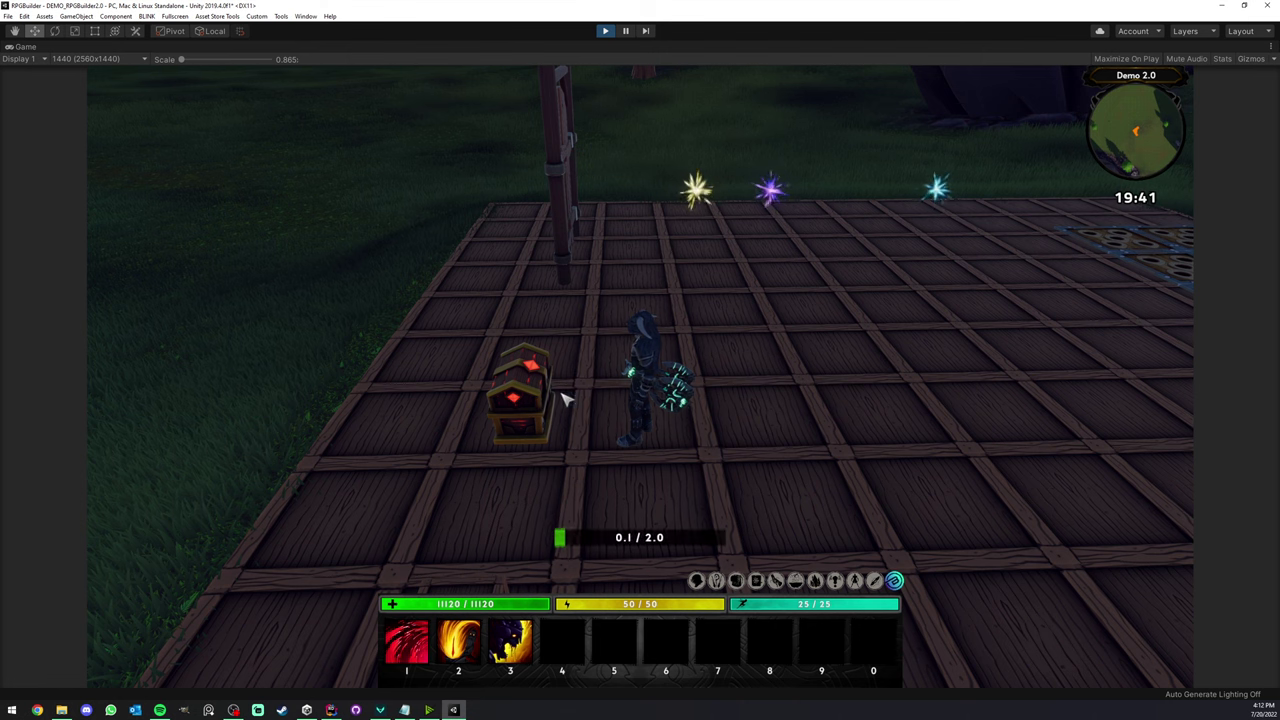
{"action": "scroll", "coordinate": [628, 390], "scroll_direction": "down", "scroll_amount": 2}
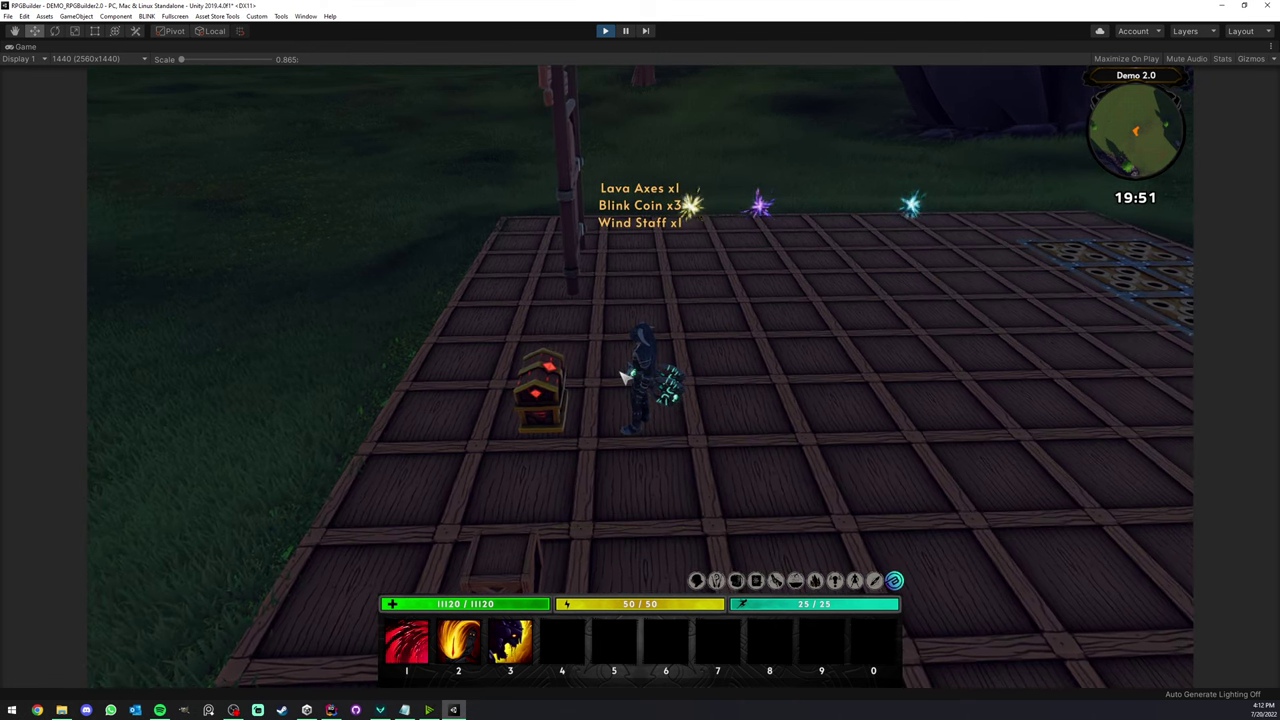
{"action": "scroll", "coordinate": [624, 379], "scroll_direction": "down", "scroll_amount": 2}
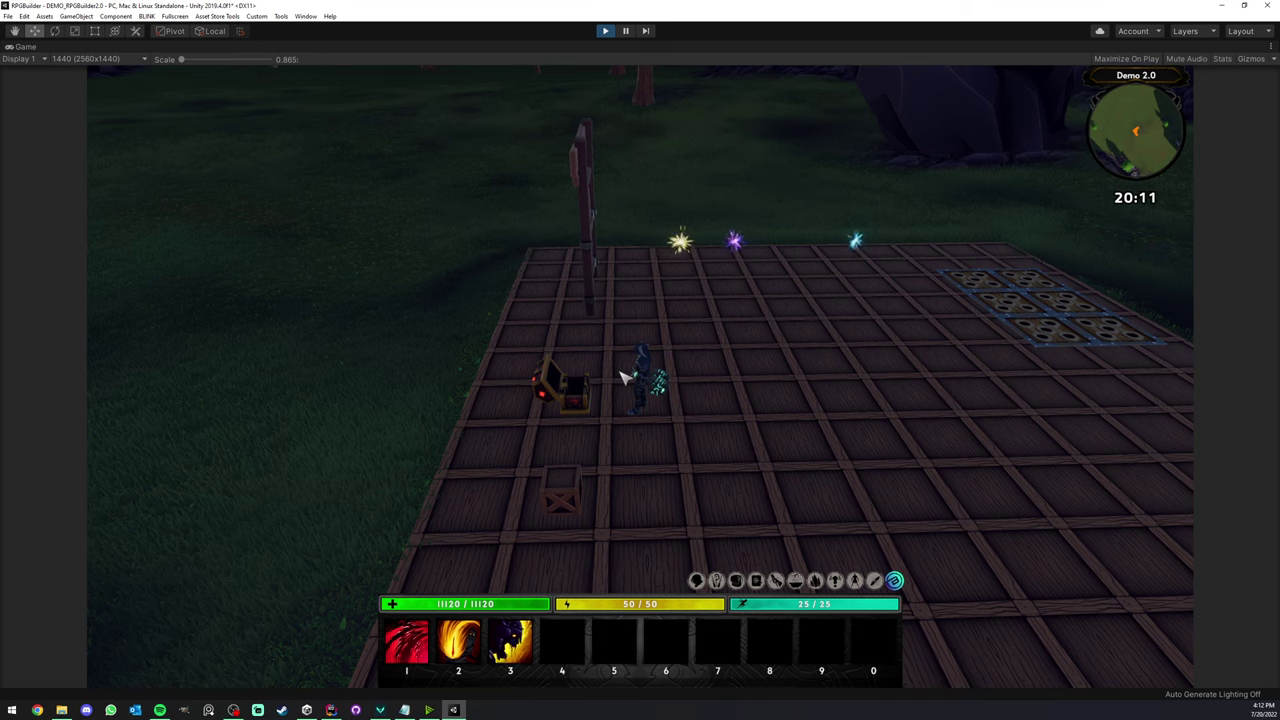
{"action": "right_click_drag", "start_coordinate": [622, 373], "coordinate": [600, 350]}
{"action": "scroll", "coordinate": [600, 350], "scroll_direction": "up", "scroll_amount": 3}
{"action": "scroll", "coordinate": [570, 331], "scroll_direction": "up", "scroll_amount": 2}
{"action": "scroll", "coordinate": [612, 338], "scroll_direction": "down", "scroll_amount": 4}
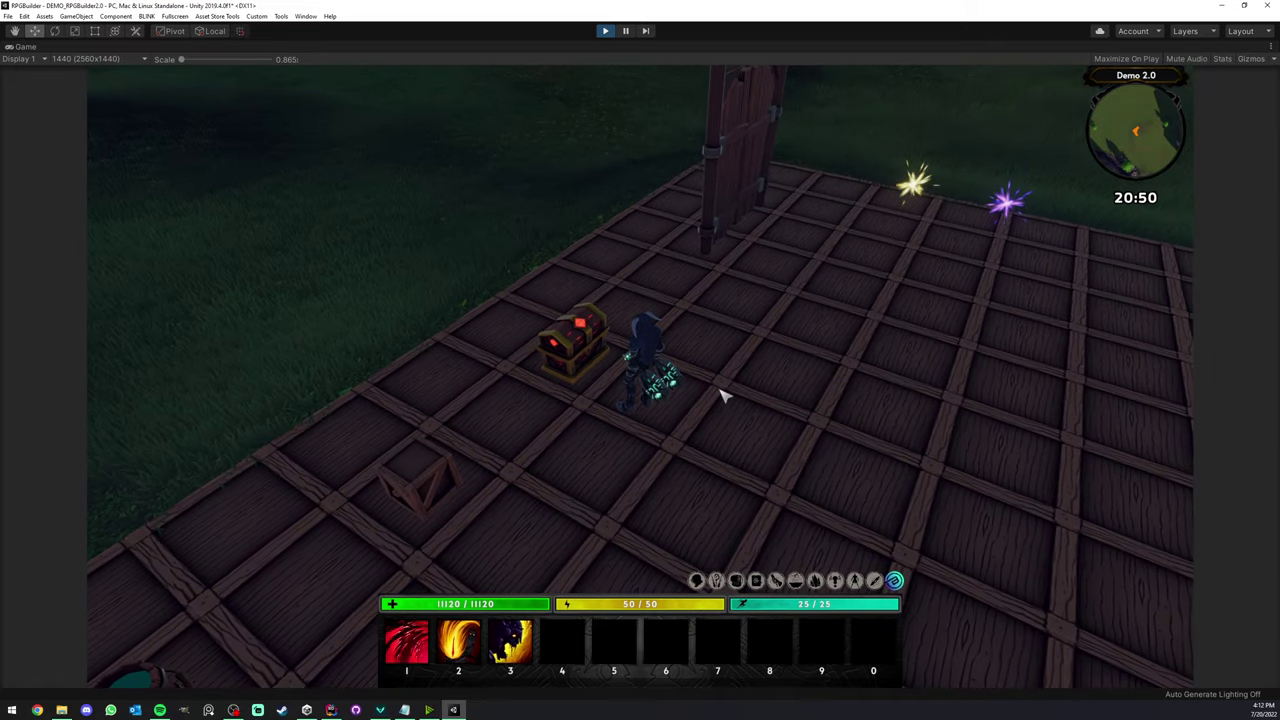
{"action": "scroll", "coordinate": [720, 390], "scroll_direction": "down", "scroll_amount": 2}
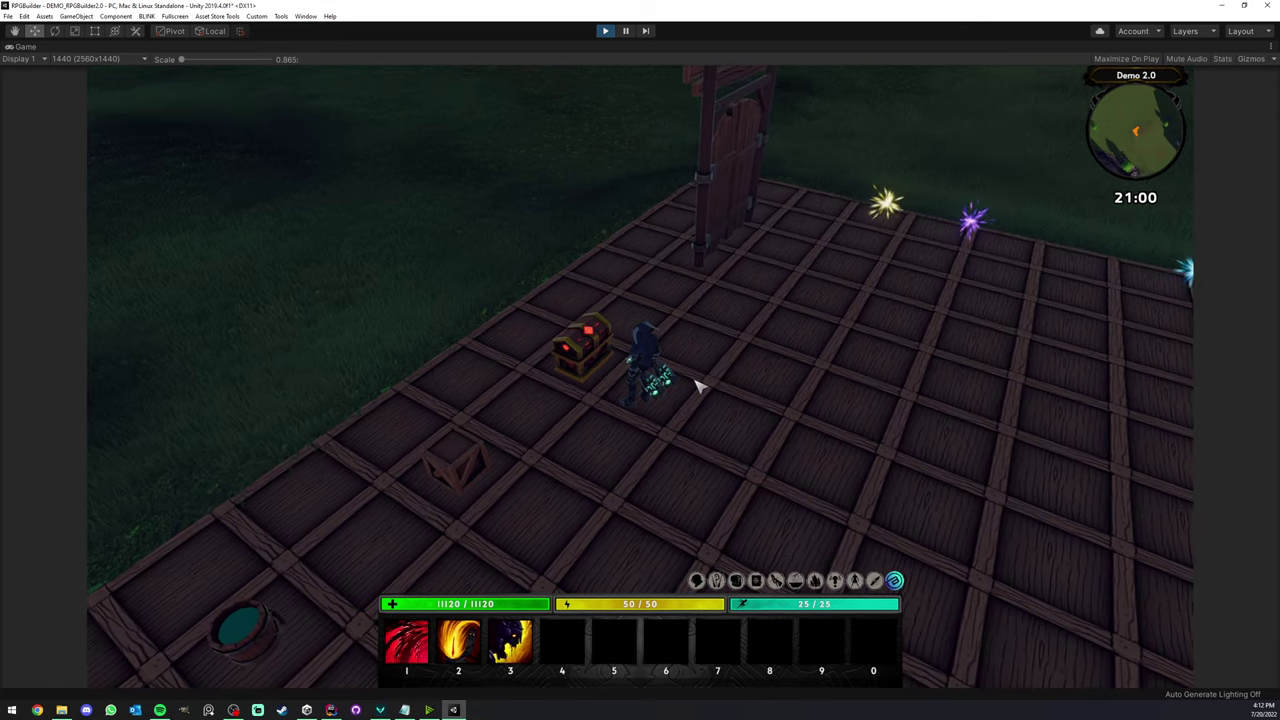
Run the character through the wooden gate onto the grass and back onto the platform
{"action": "scroll", "coordinate": [690, 384], "scroll_direction": "down", "scroll_amount": 3}
{"action": "right_click_drag", "start_coordinate": [660, 380], "coordinate": [700, 375]}
{"action": "key", "text": "w"}
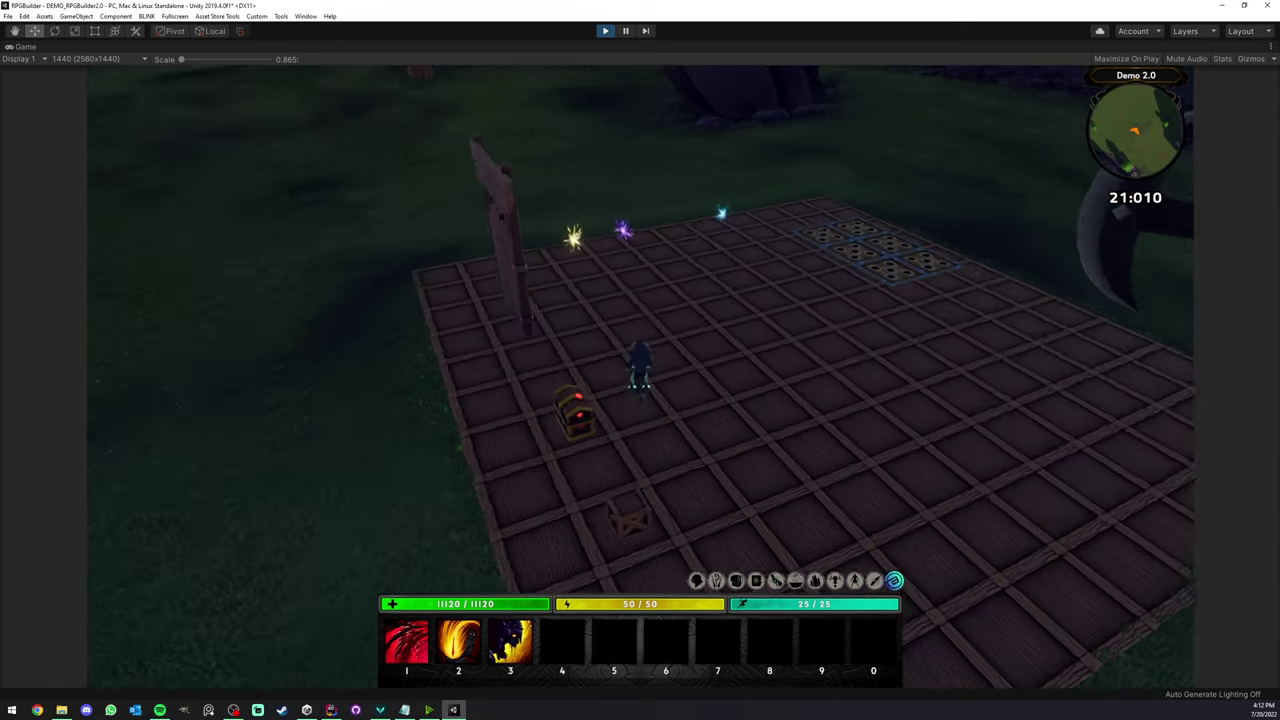
{"action": "key", "text": "w"}
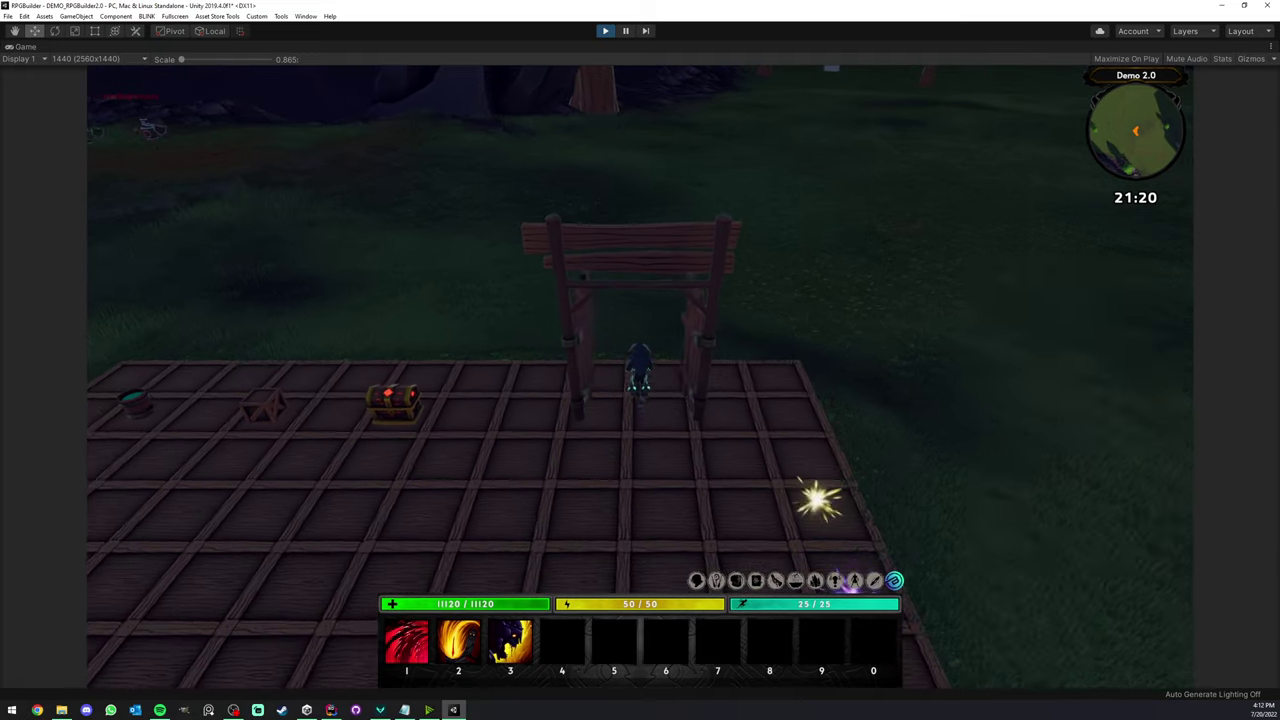
{"action": "key", "text": "w"}
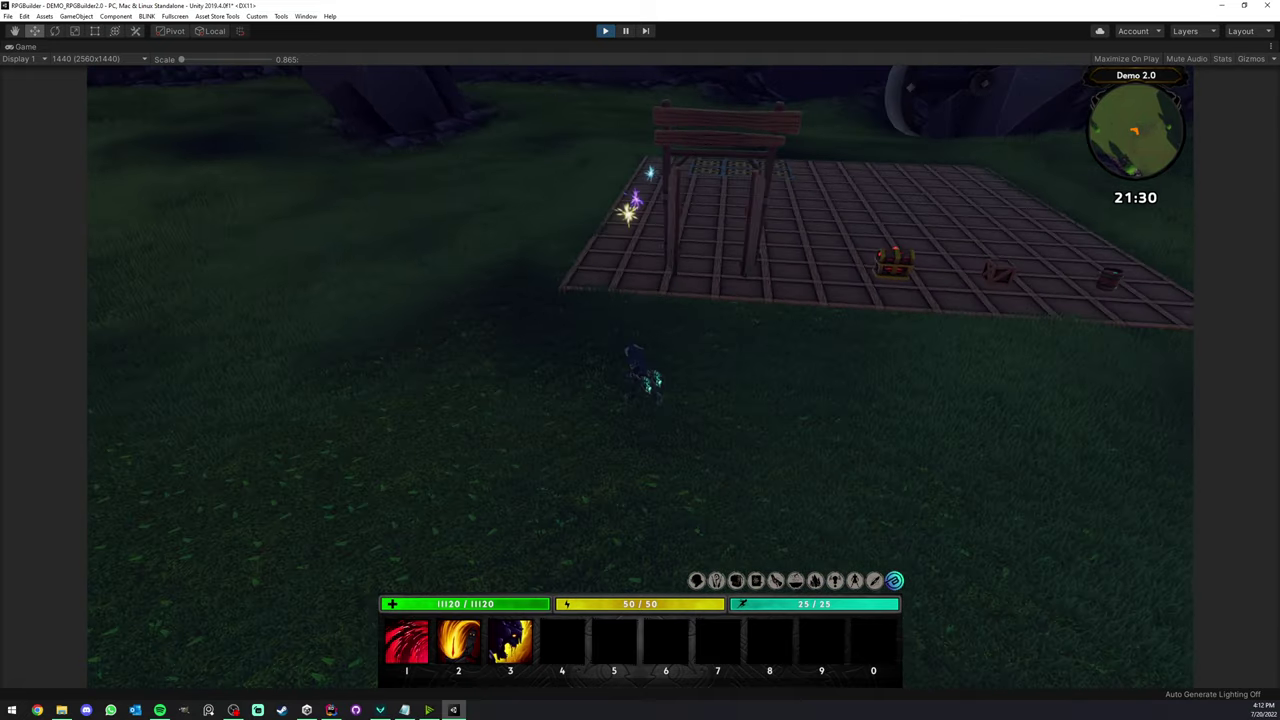
{"action": "key", "text": "w"}
{"action": "key", "text": "w"}
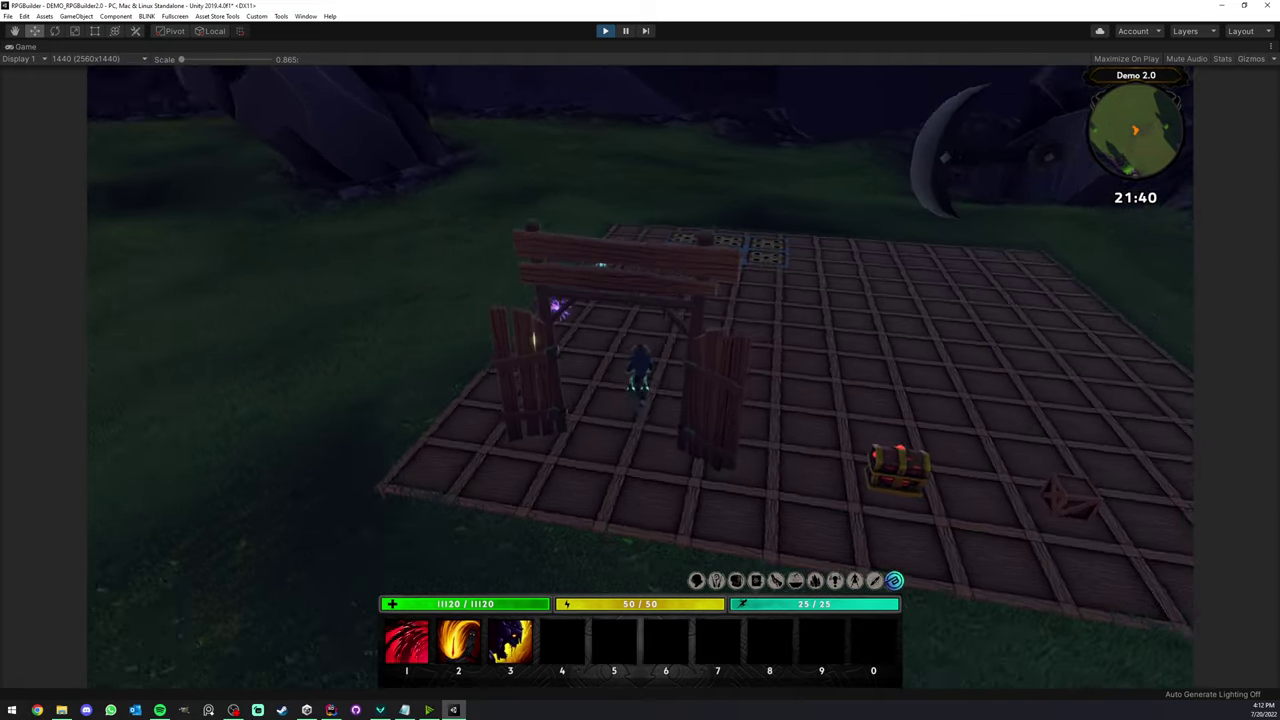
Leave the platform through the gate again and stop on the grass to watch its doors close
{"action": "key", "text": "w"}
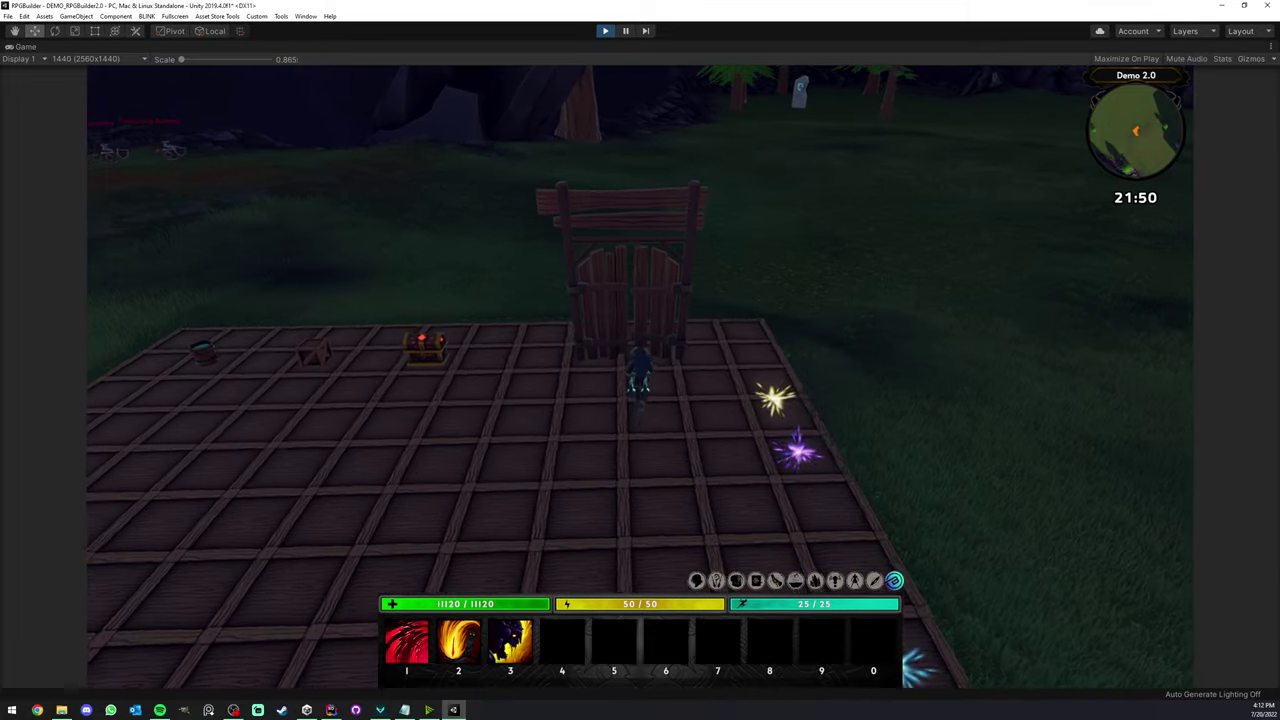
{"action": "key", "text": "w"}
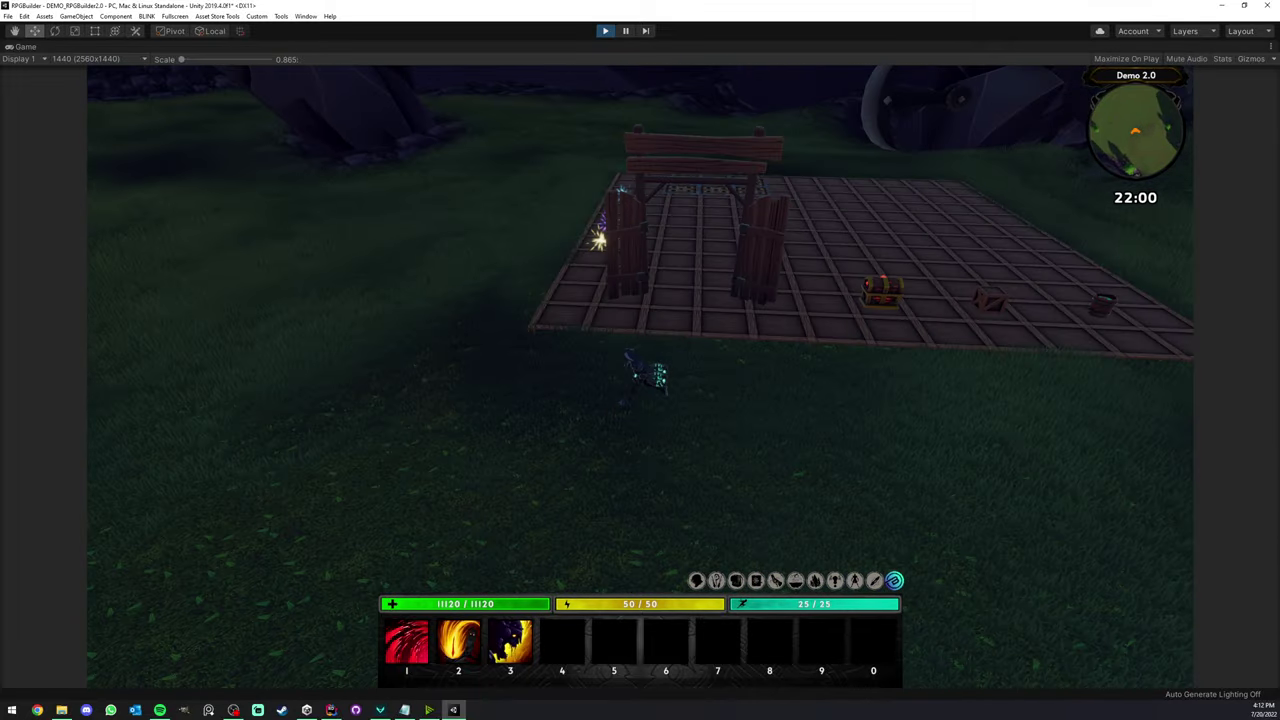
{"action": "key", "text": "w"}
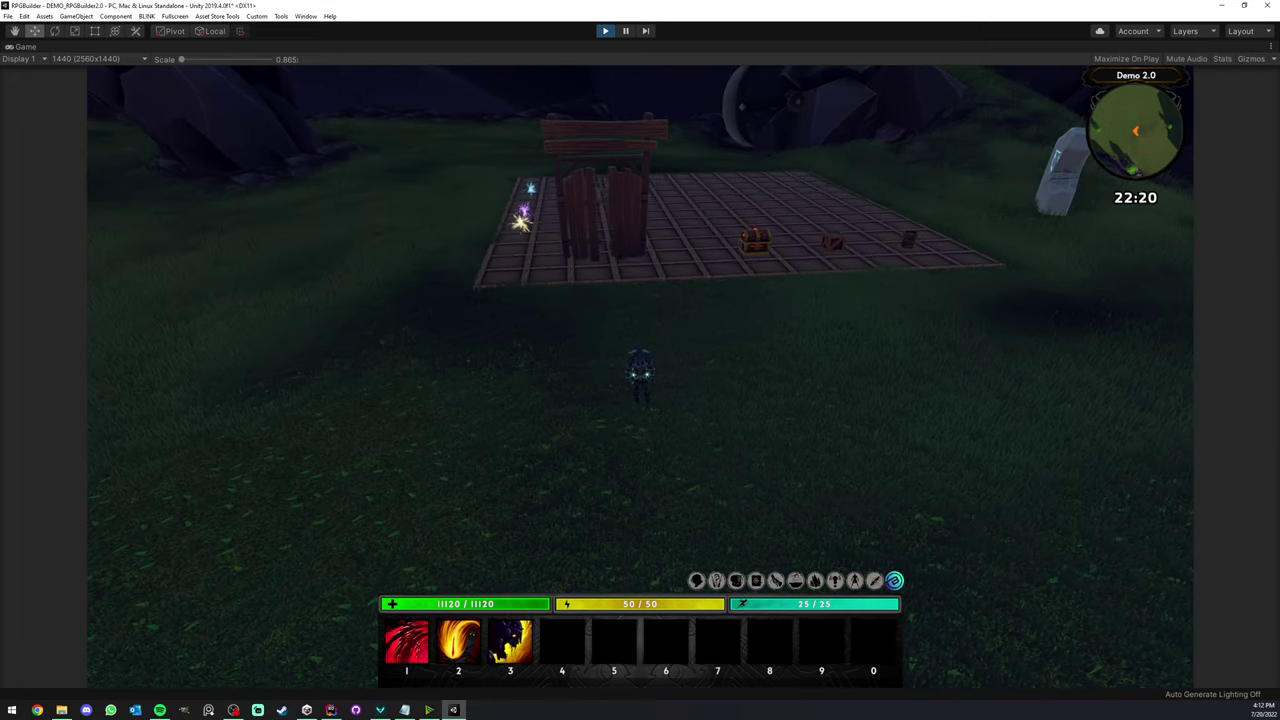
Run the character back through the gate and across the platform onto the floor trap tiles
{"action": "key", "text": "d"}
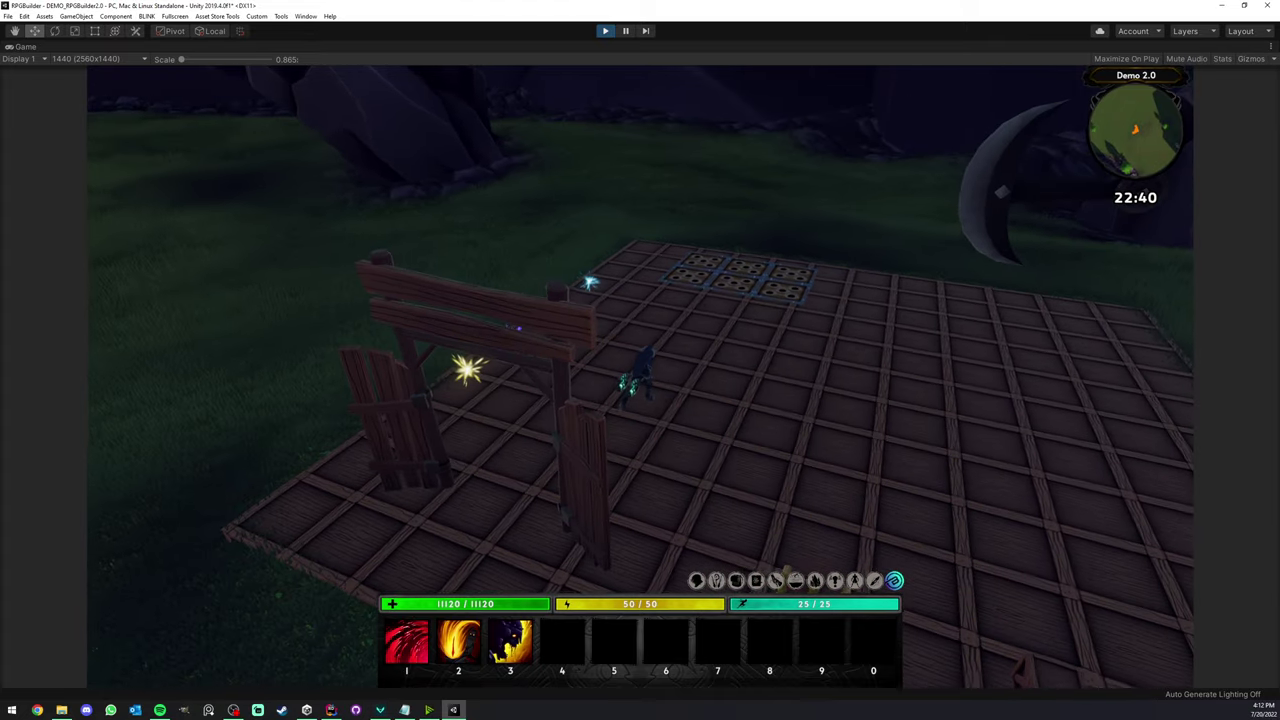
{"action": "key", "text": "w"}
{"action": "key", "text": "w"}
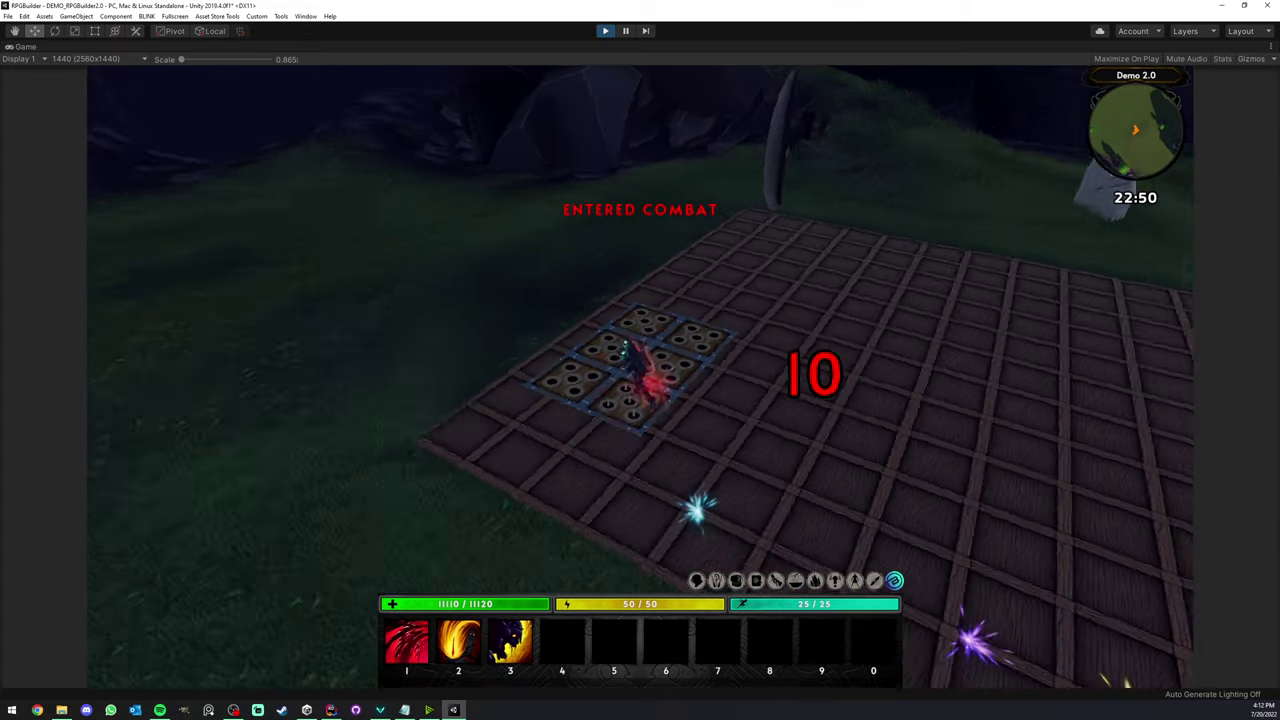
Move the character on and off the floor trap tiles repeatedly to trigger the spikes
{"action": "key", "text": "d"}
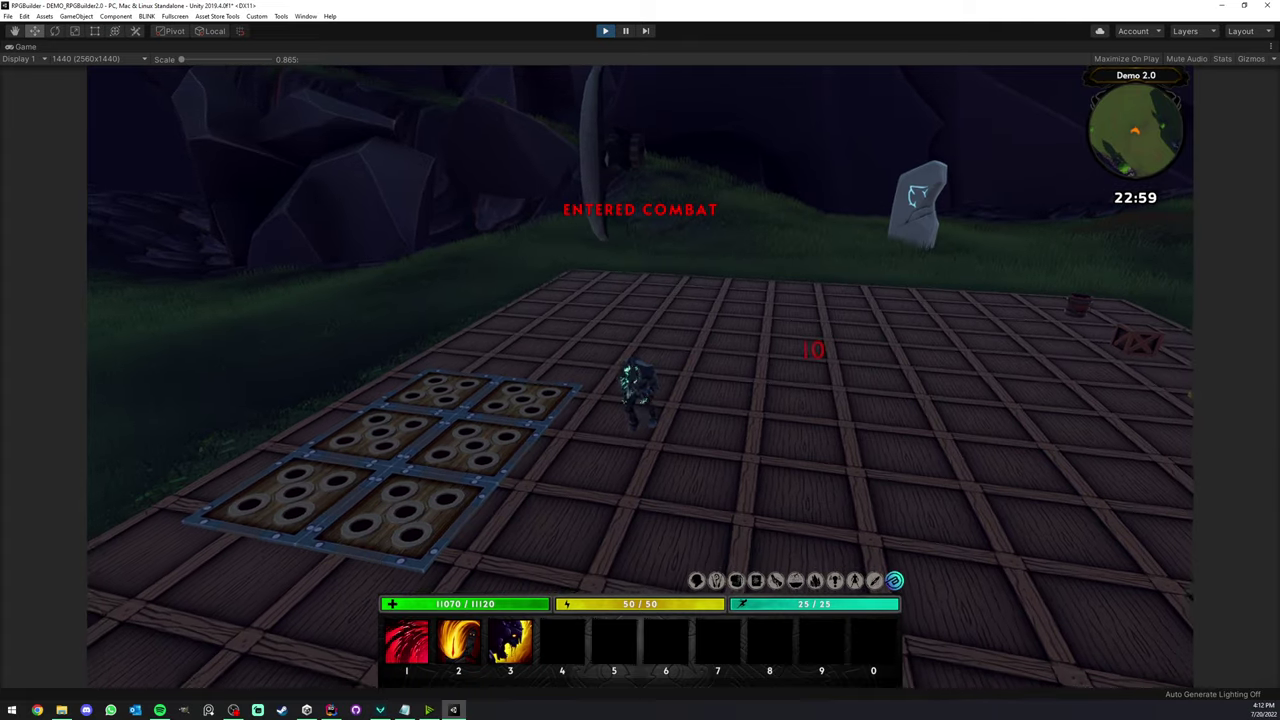
{"action": "key", "text": "a"}
{"action": "key", "text": "d"}
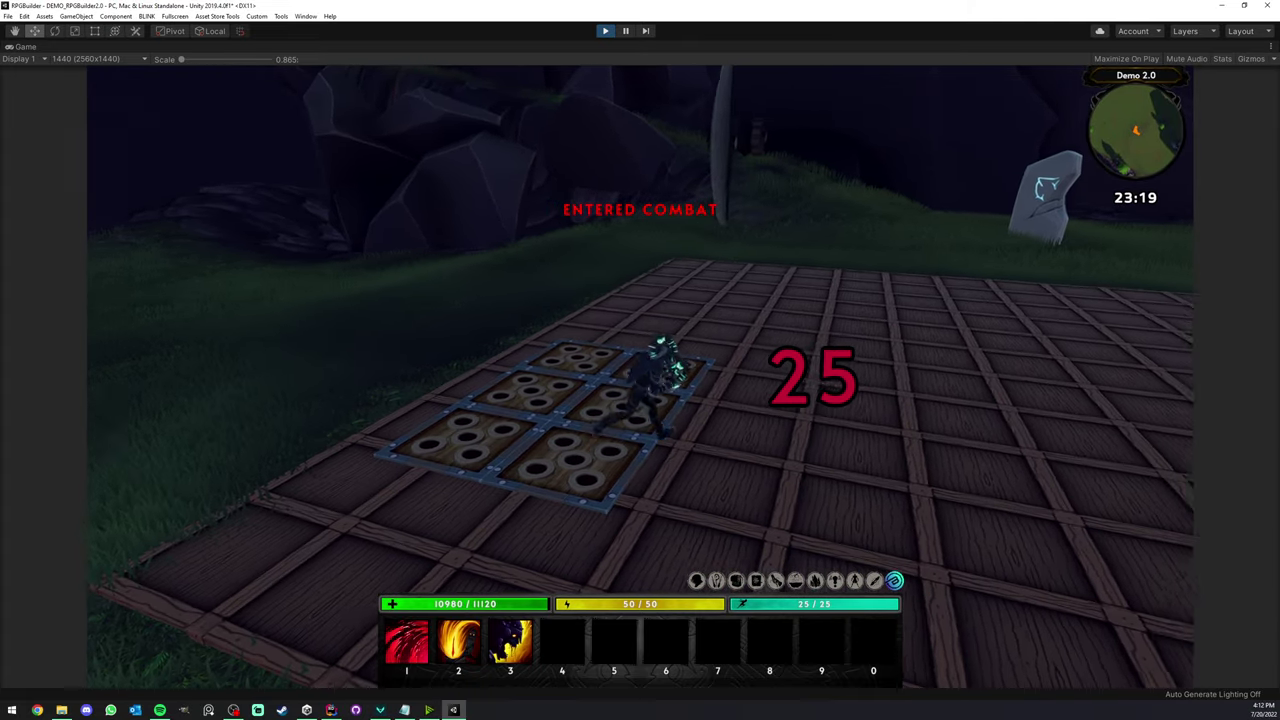
{"action": "key", "text": "a"}
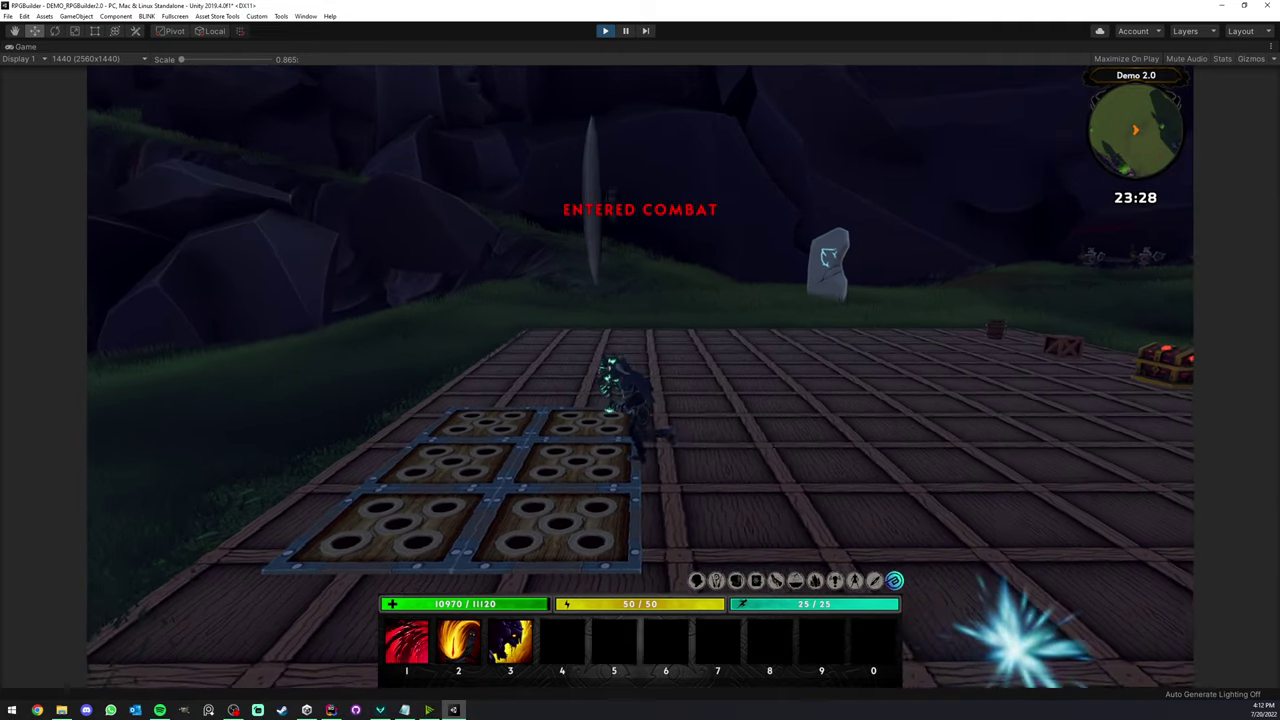
{"action": "key", "text": "a"}
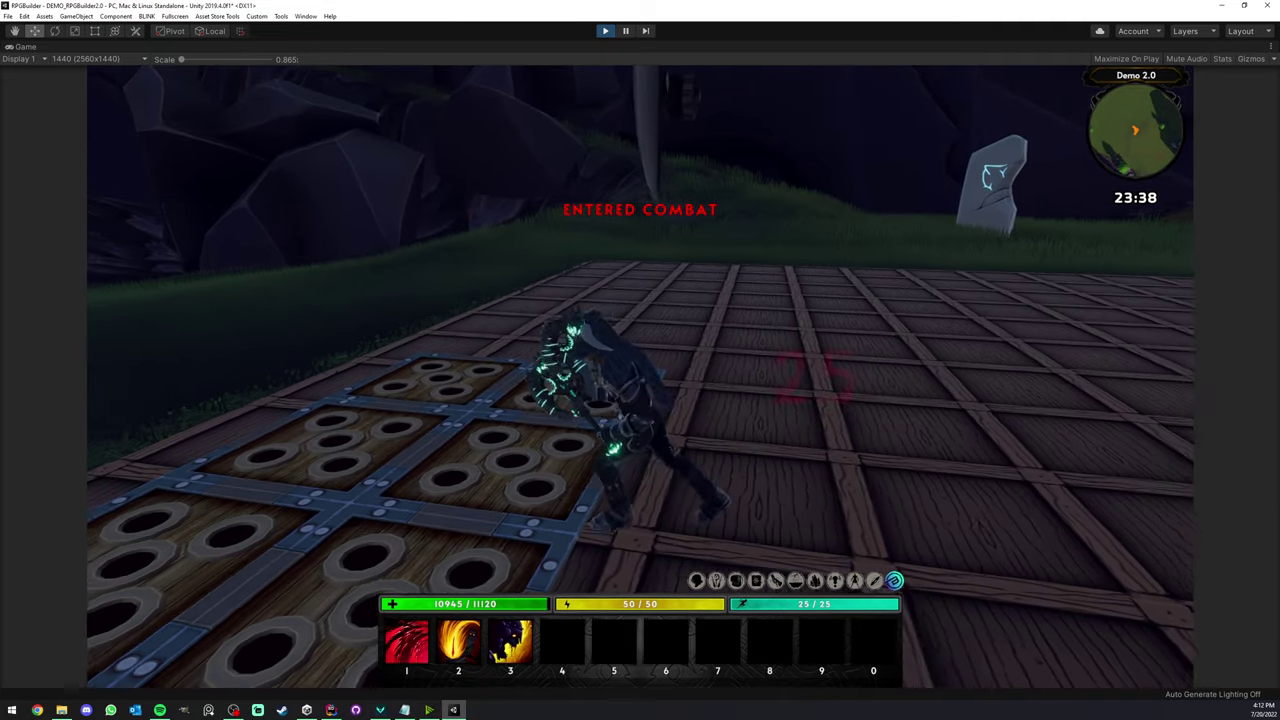
{"action": "key", "text": "d"}
{"action": "key", "text": "a"}
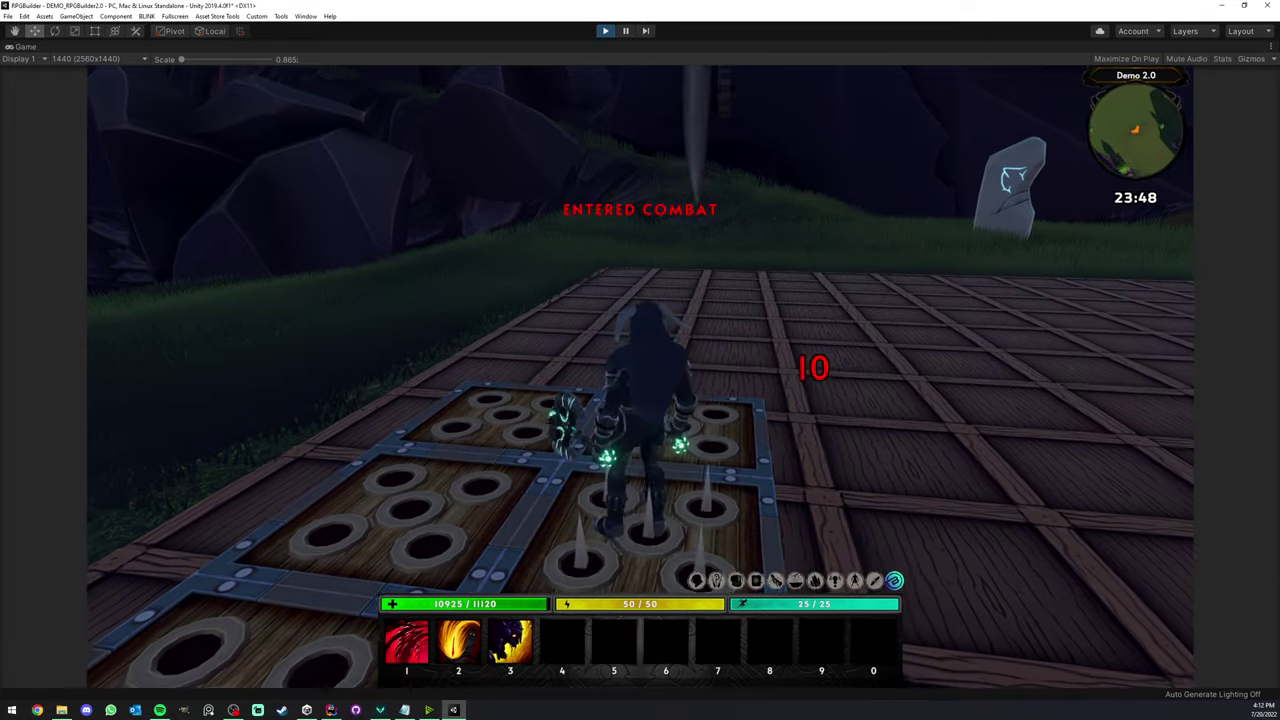
{"action": "key", "text": "d"}
Run the character across the platform to the swinging blade trap and stand in the blade's path
{"action": "scroll", "coordinate": [640, 380], "scroll_direction": "down", "scroll_amount": 3}
{"action": "key", "text": "w"}
{"action": "key", "text": "w"}
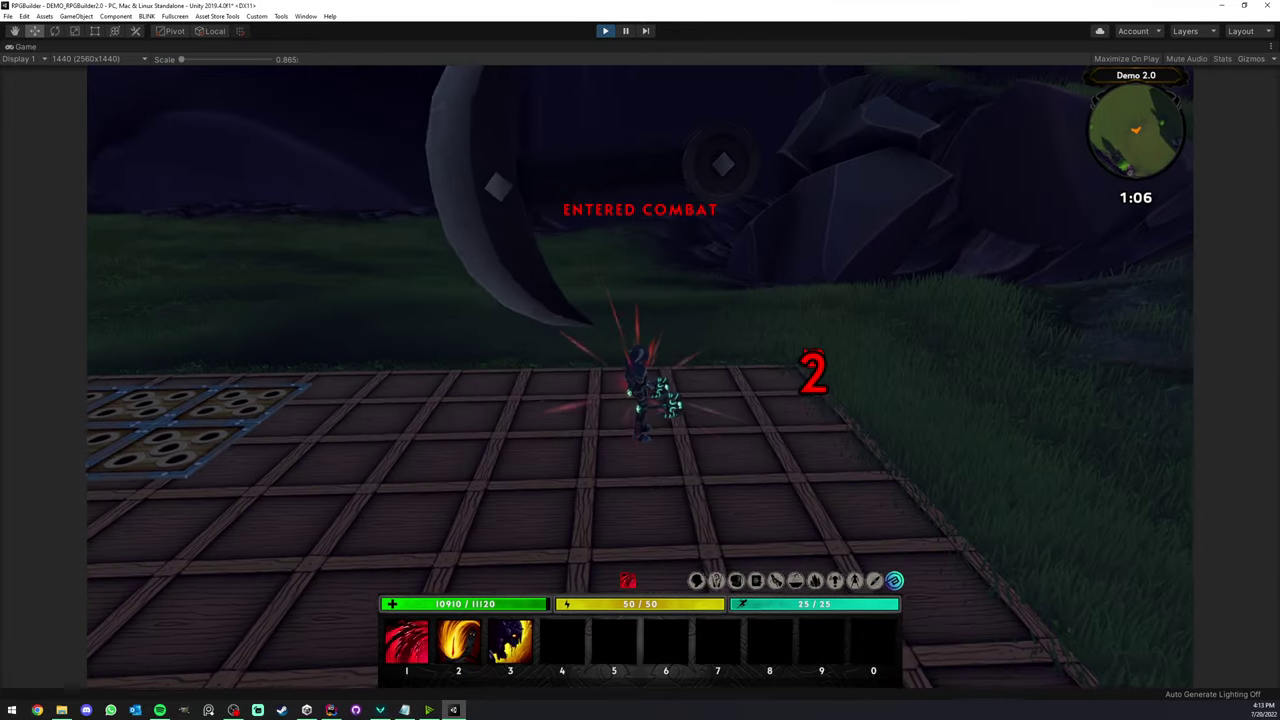
{"action": "key", "text": "s"}
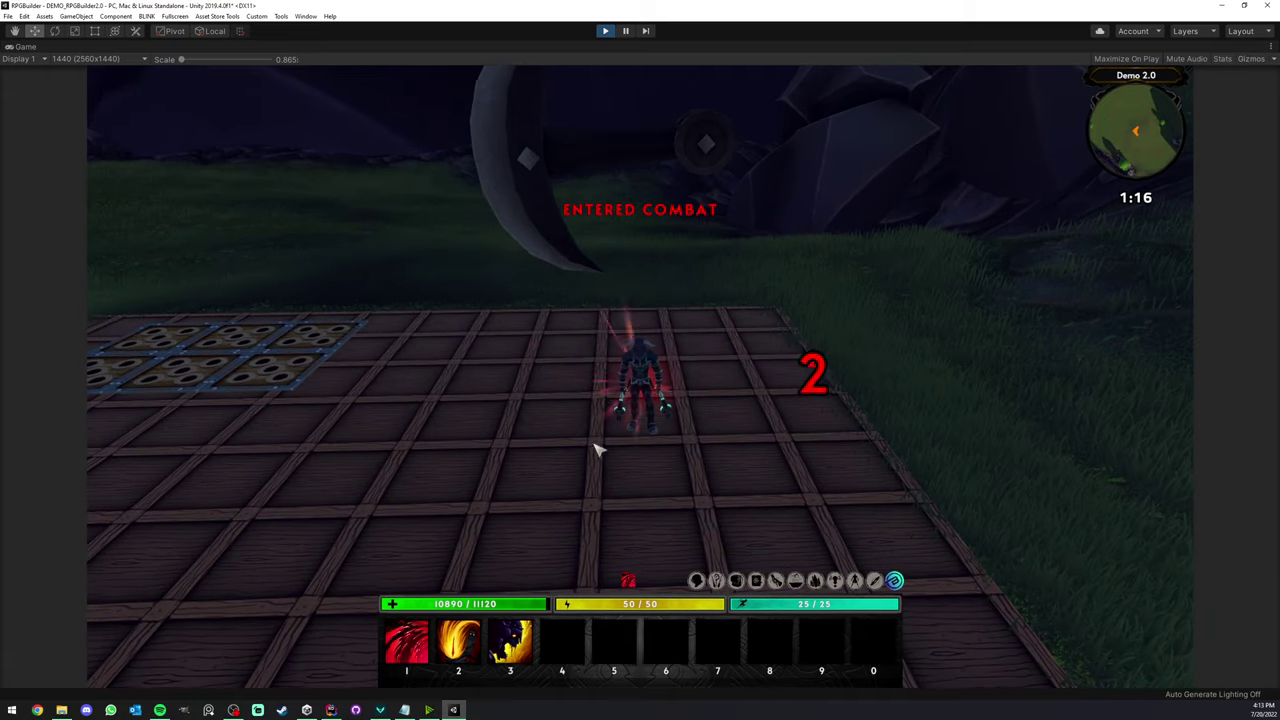
{"action": "right_click_drag", "start_coordinate": [668, 390], "coordinate": [668, 405]}
{"action": "key", "text": "w"}
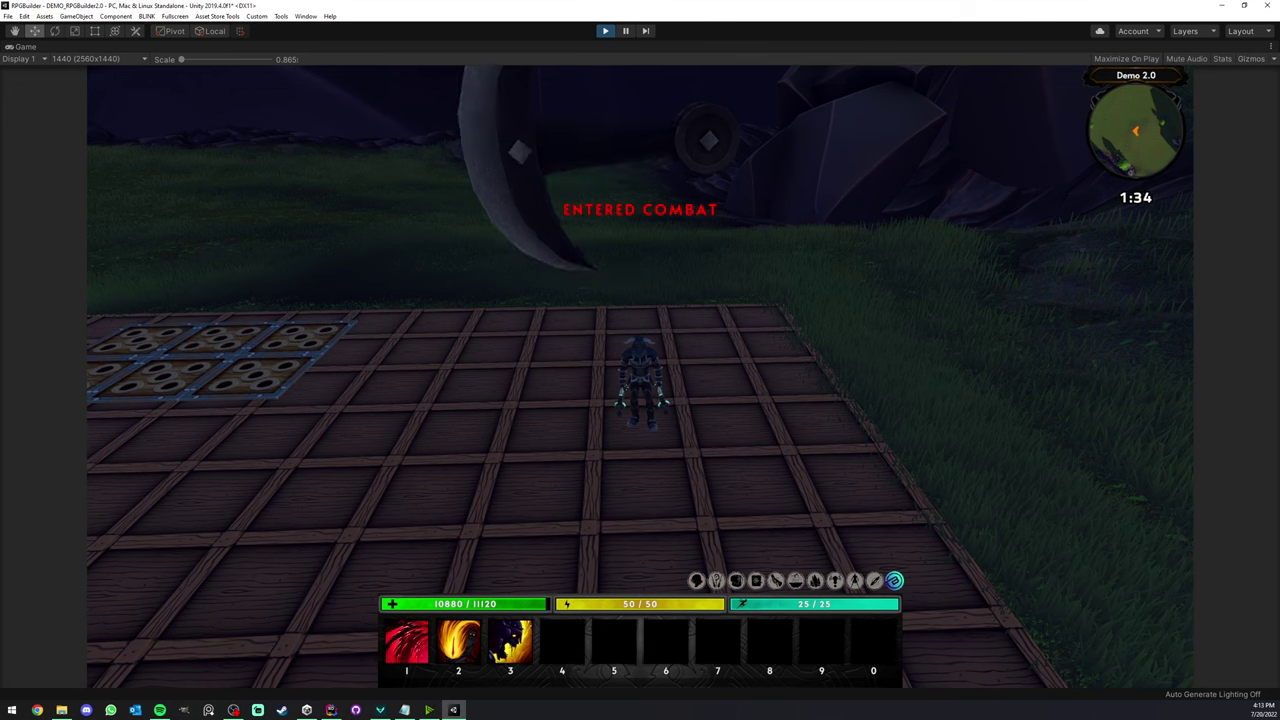
{"action": "key", "text": "w"}
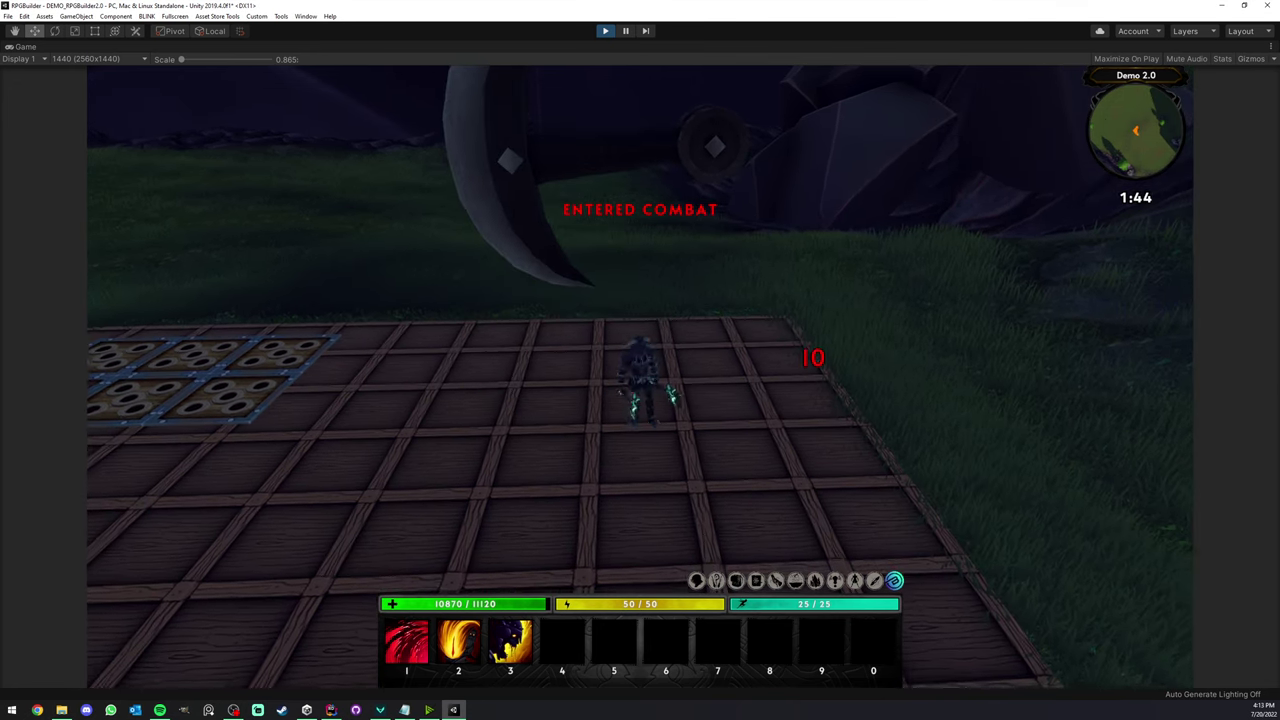
Run the character from the swinging blade to the blue orb at the platform's edge
{"action": "right_click_drag", "start_coordinate": [640, 380], "coordinate": [722, 376]}
{"action": "key", "text": "w"}
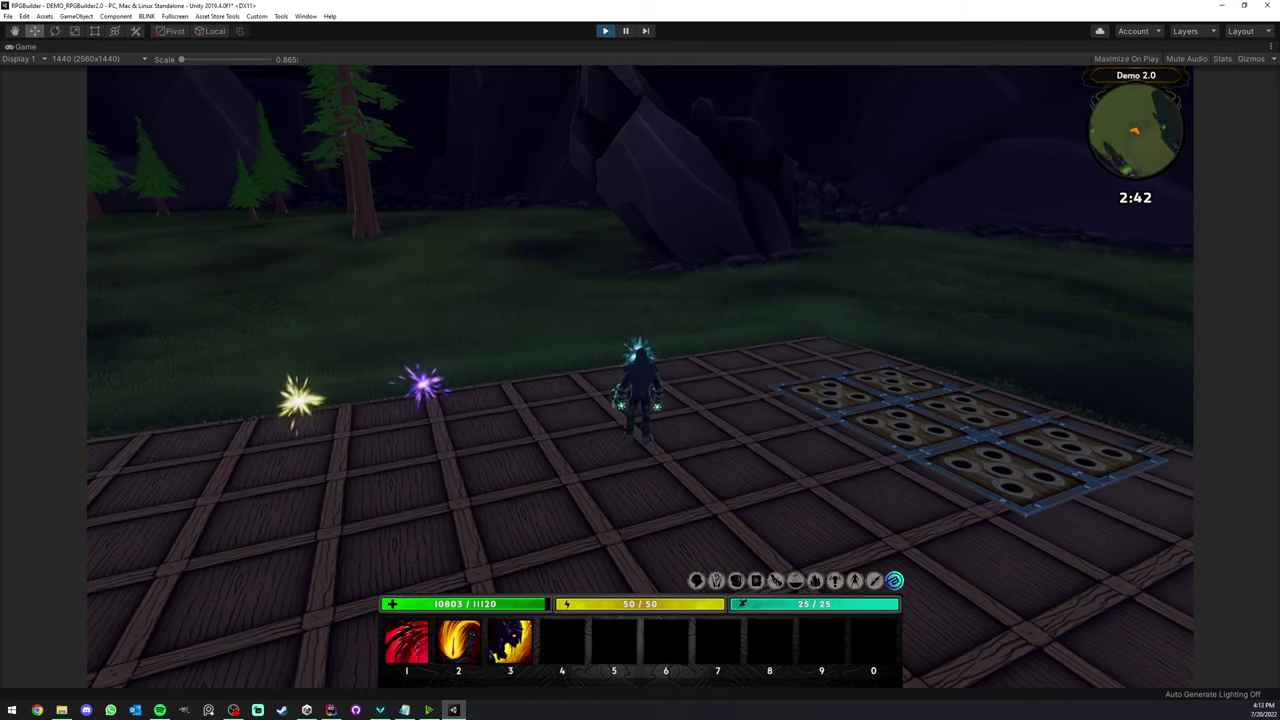
{"action": "right_click_drag", "start_coordinate": [640, 376], "coordinate": [650, 362]}
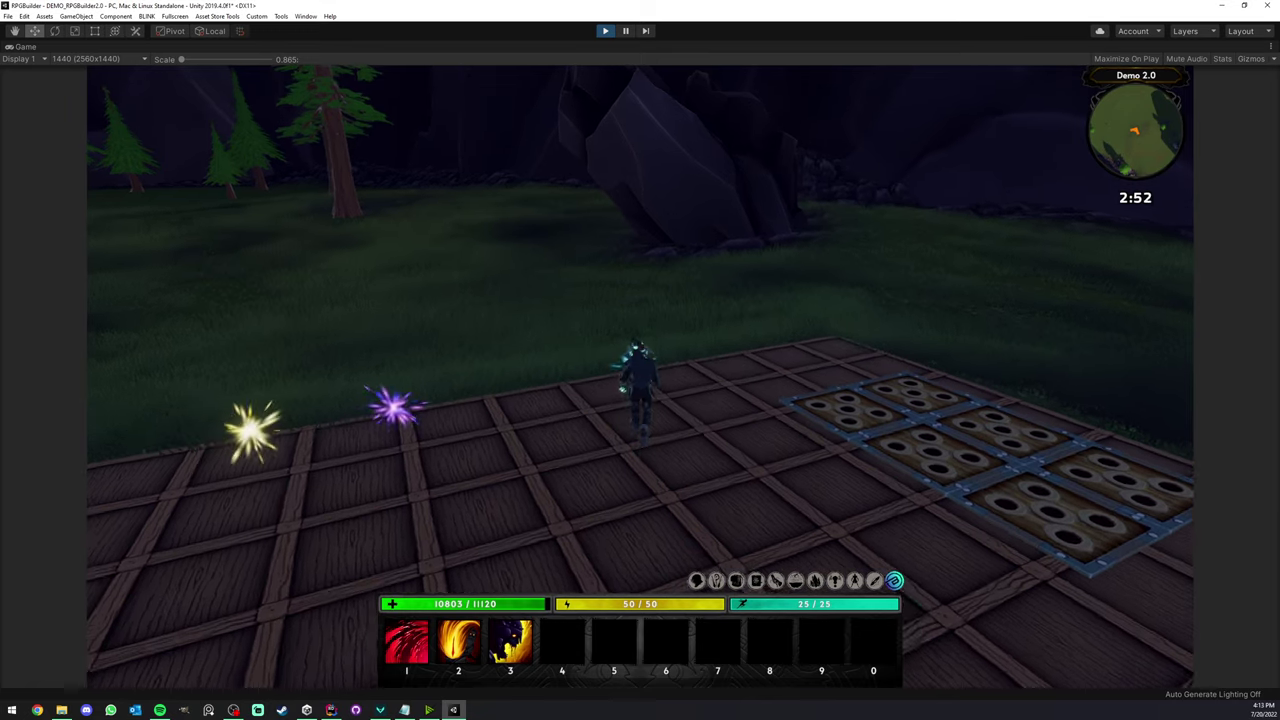
{"action": "key", "text": "a"}
Run the character along the platform's edge past the purple orb and through the yellow orb to switch the scene to morning
{"action": "right_click_drag", "start_coordinate": [642, 378], "coordinate": [540, 392]}
{"action": "key", "text": "a"}
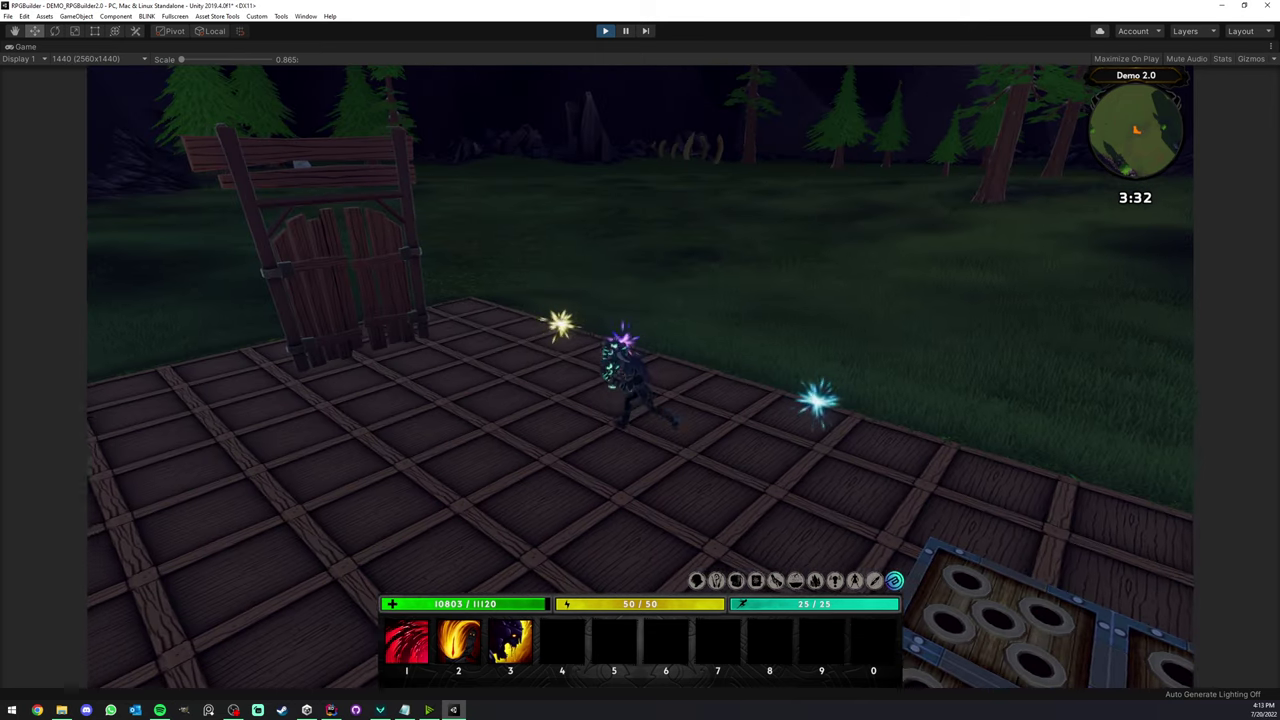
{"action": "key", "text": "w"}
{"action": "right_click_drag", "start_coordinate": [634, 378], "coordinate": [290, 358]}
{"action": "key", "text": "d"}
{"action": "key", "text": "a"}
{"action": "key", "text": "a"}
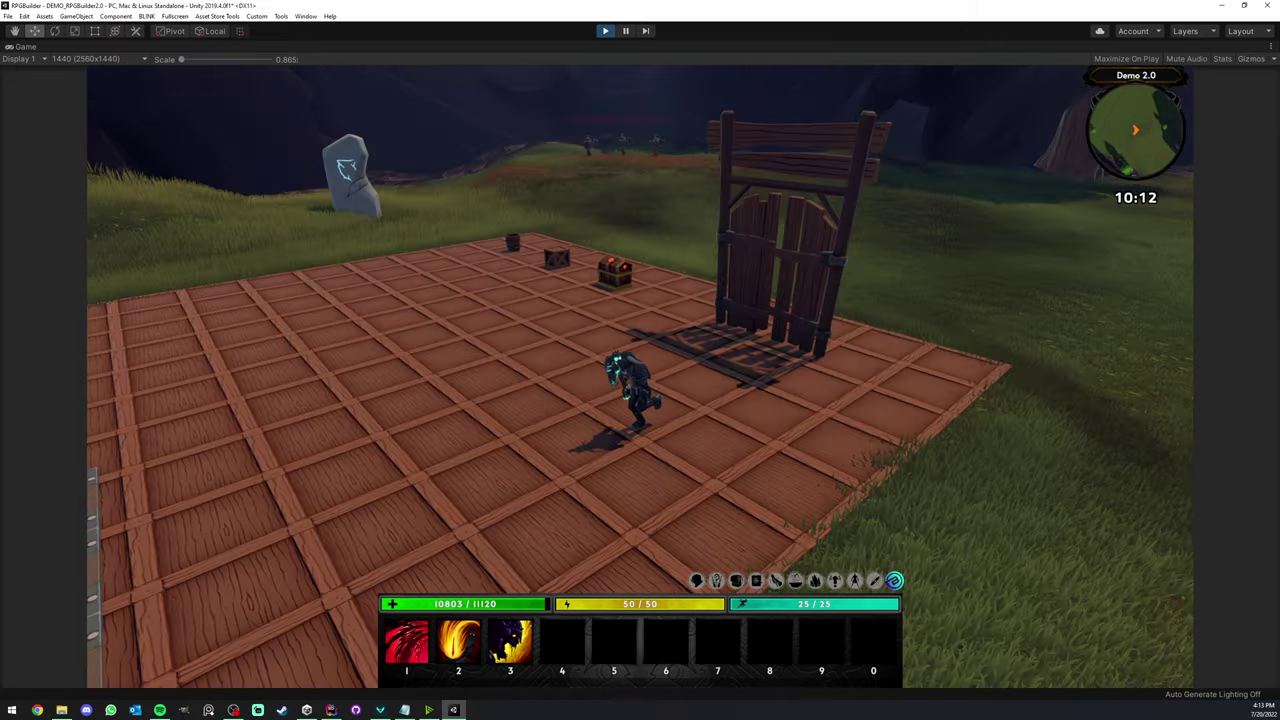
Run the character across the platform to the Cursed Runestone on the grass and activate it
{"action": "key", "text": "w"}
{"action": "key", "text": "w"}
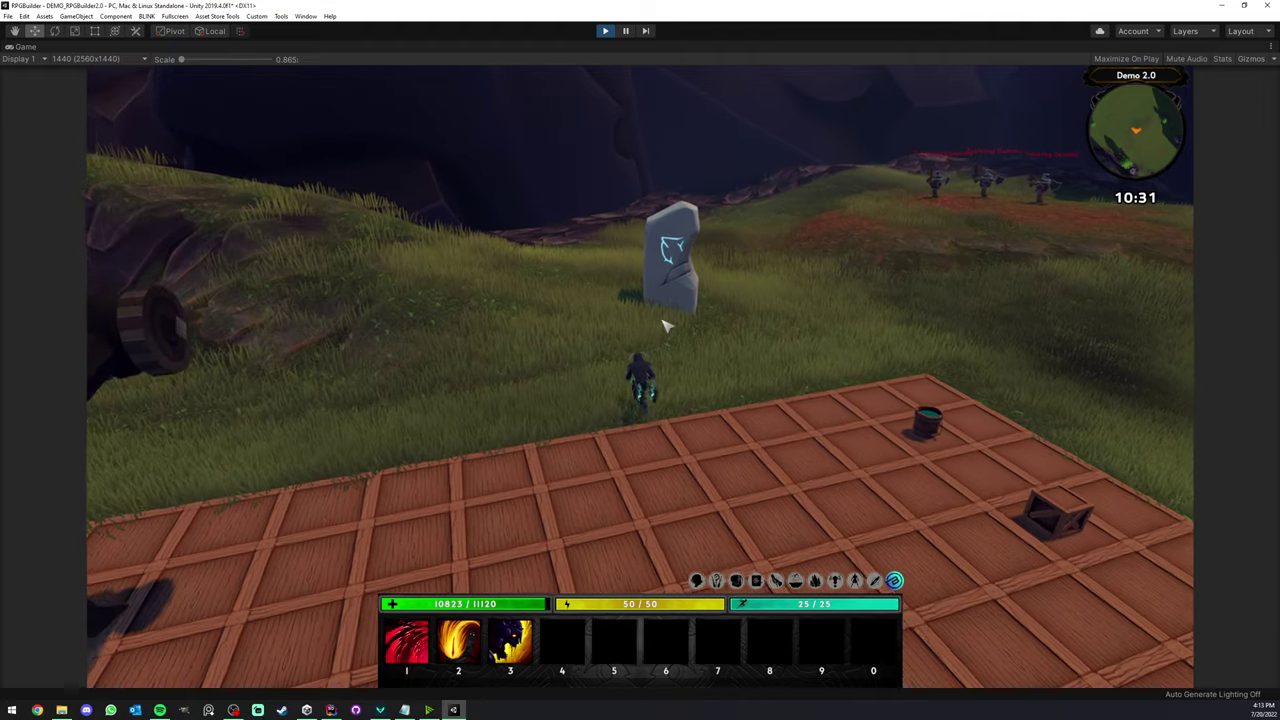
{"action": "key", "text": "w"}
{"action": "key", "text": "e"}
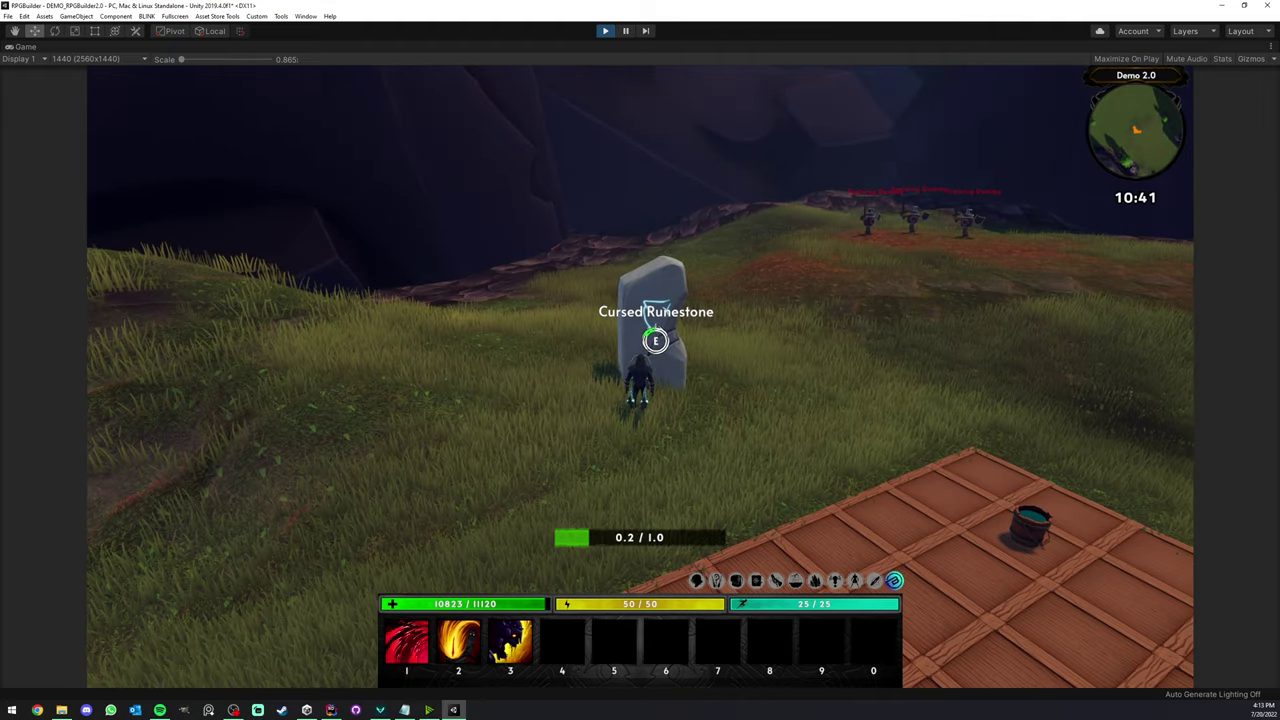
Lead the summoned skeleton up the hill and target a Training Dummy for it to attack
{"action": "key", "text": "d"}
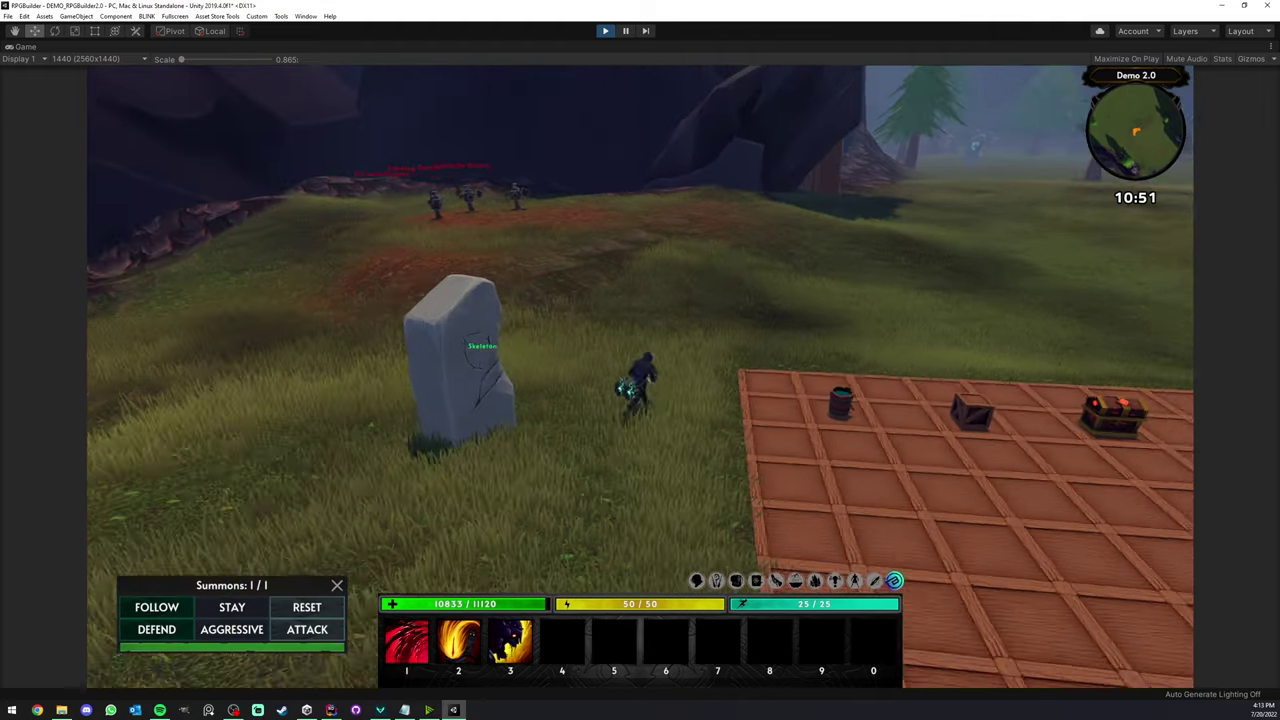
{"action": "key", "text": "w"}
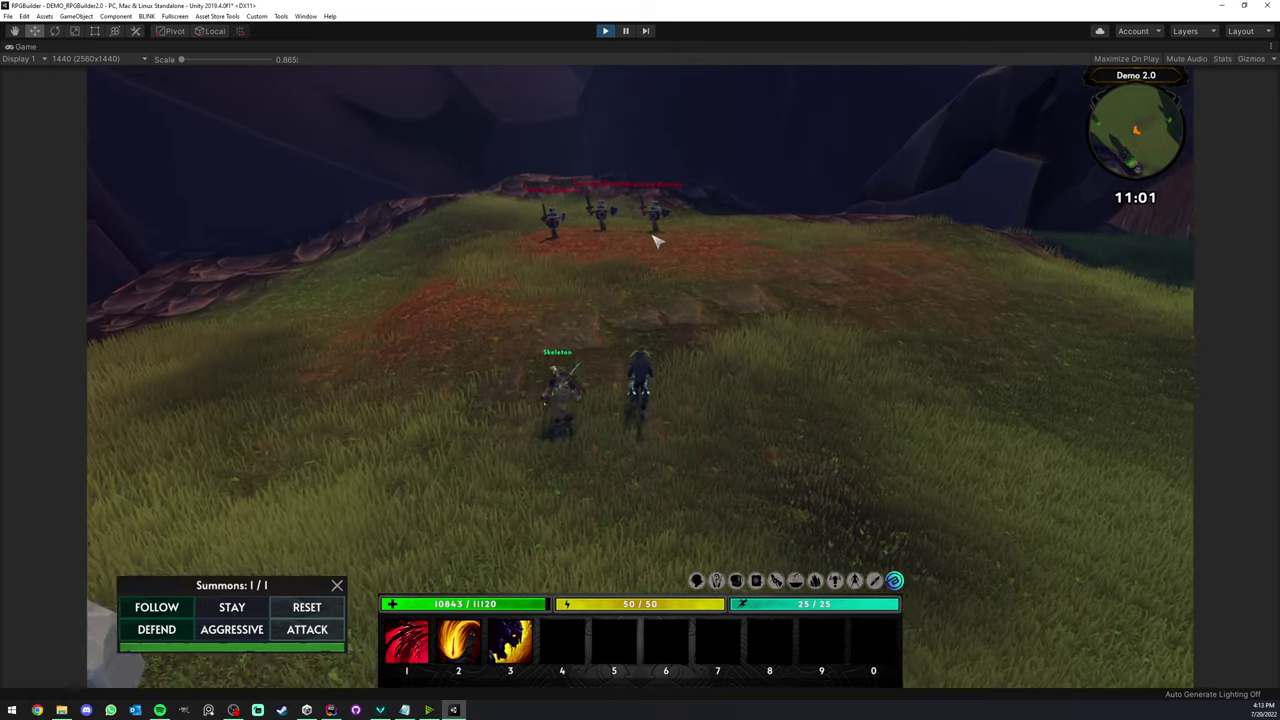
{"action": "left_click", "coordinate": [665, 230]}
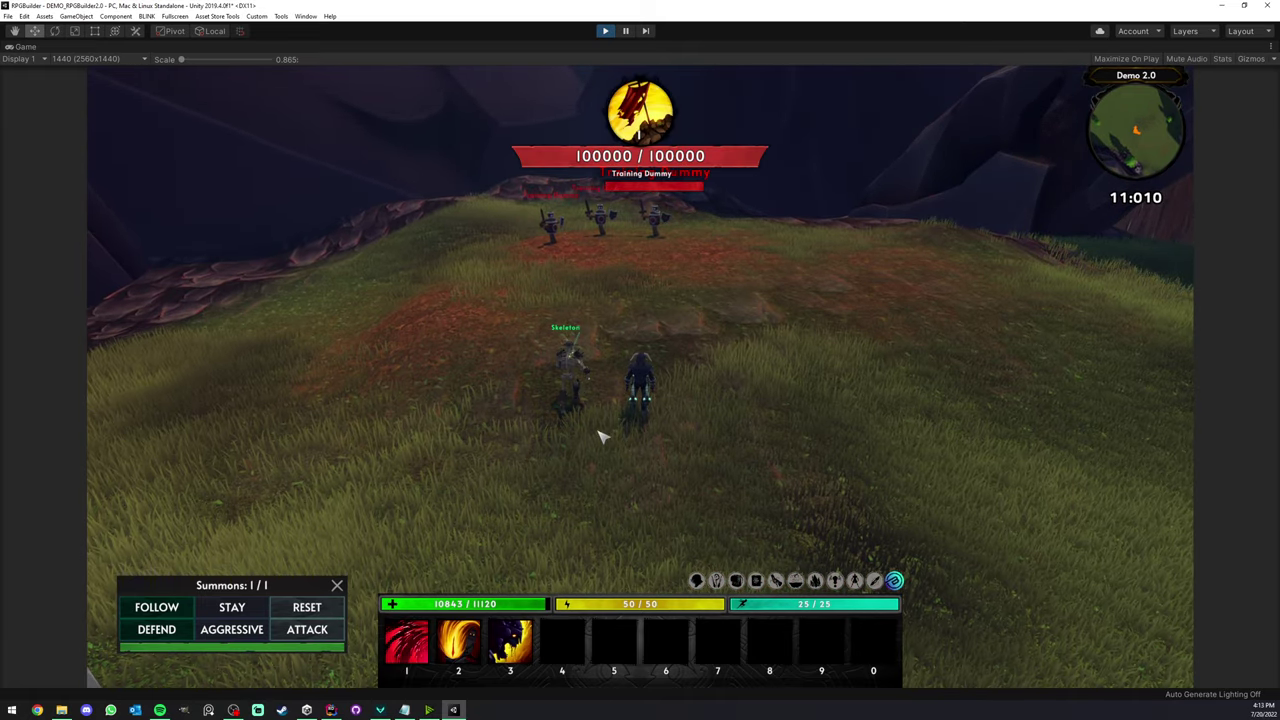
{"action": "mouse_move", "coordinate": [629, 430]}
{"action": "right_mouse_down"}
{"action": "mouse_move", "coordinate": [655, 410]}
{"action": "mouse_move", "coordinate": [945, 420]}
{"action": "right_mouse_up"}
{"action": "key", "text": "w"}
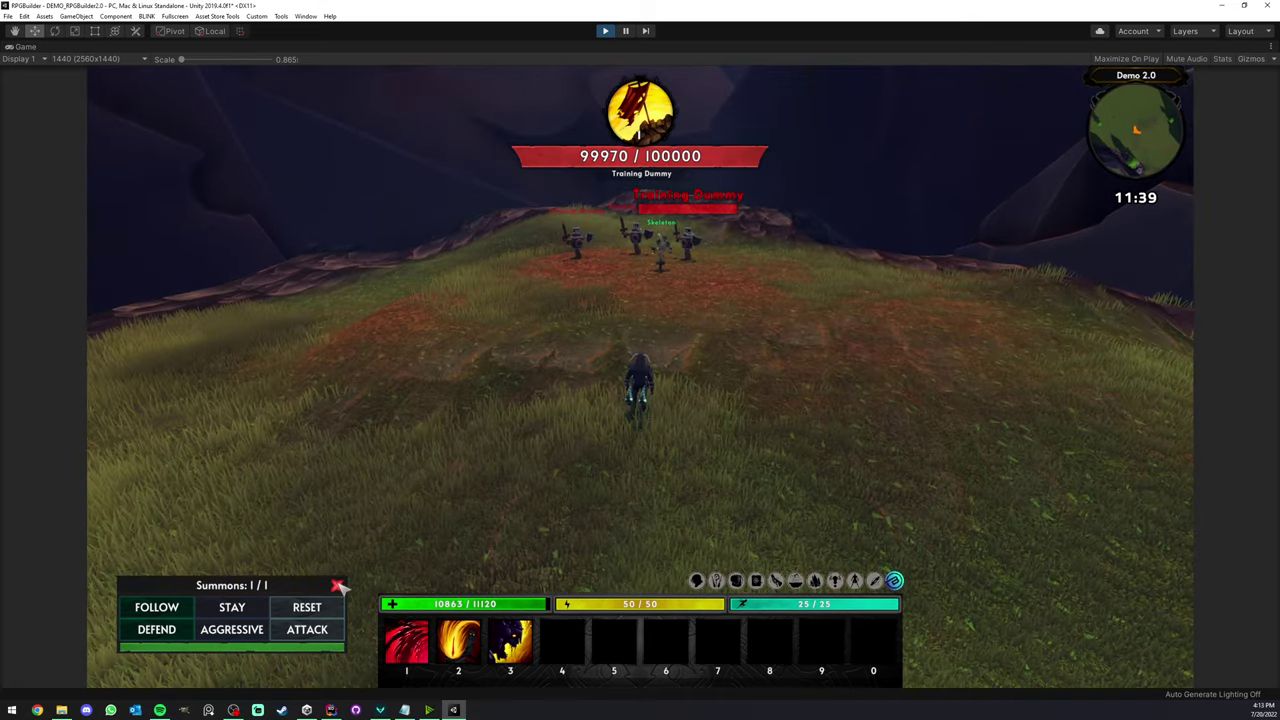
Dismiss the summoned skeleton and bring the character back onto the wooden platform with all interactive objects in view
{"action": "right_click_drag", "start_coordinate": [597, 421], "coordinate": [330, 421]}
{"action": "key", "text": "Escape"}
{"action": "key", "text": "w"}
{"action": "key", "text": "w"}
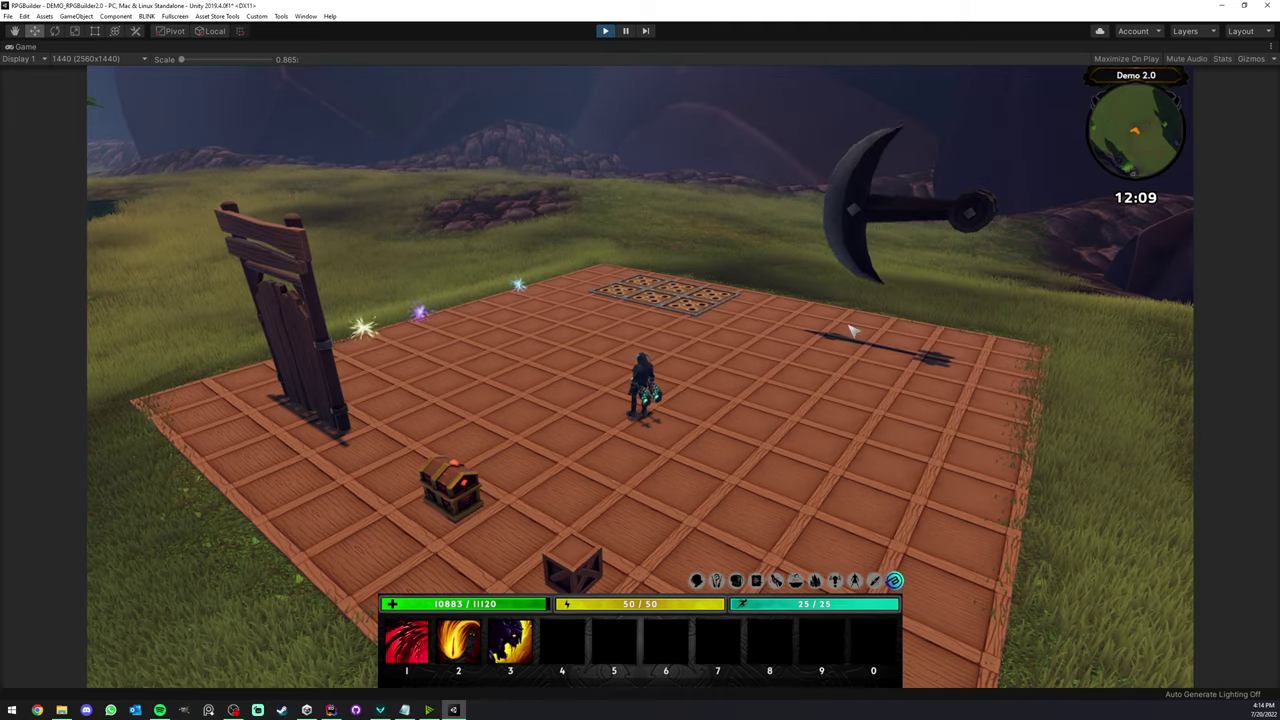
{"action": "right_click_drag", "start_coordinate": [614, 318], "coordinate": [524, 320]}
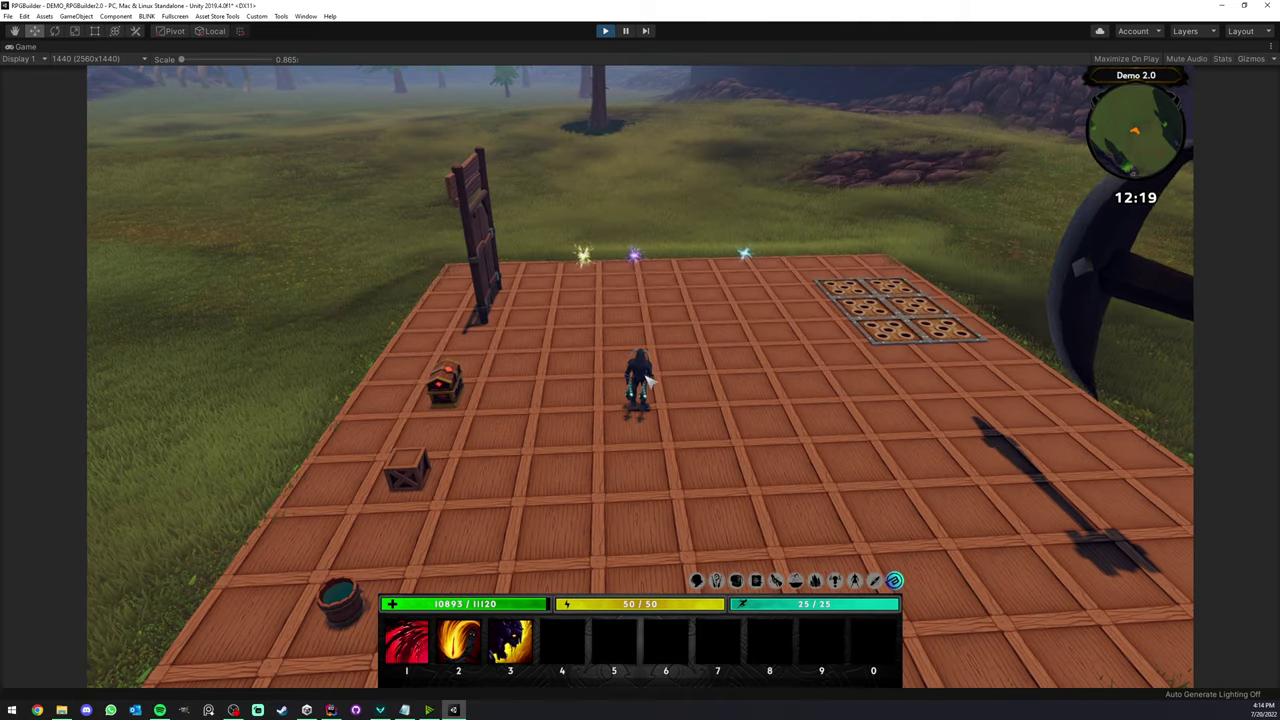
{"action": "right_click_drag", "start_coordinate": [392, 241], "coordinate": [320, 187]}
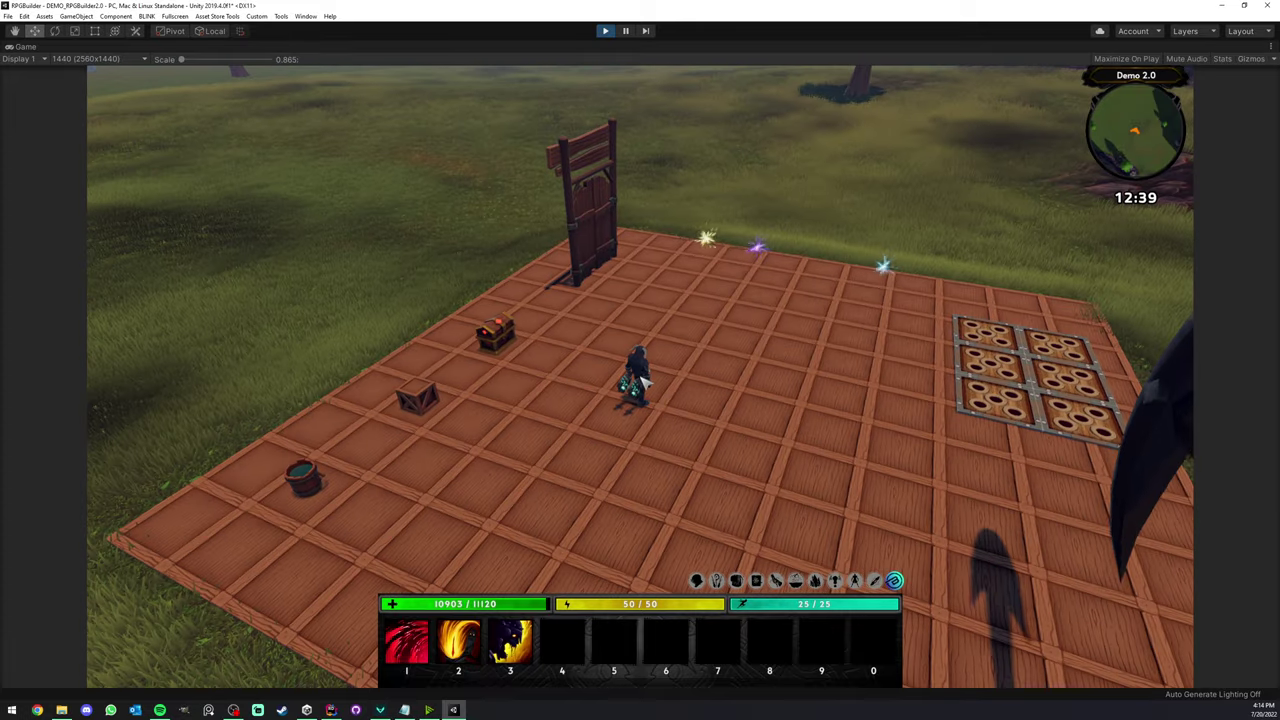
Restore the maximized Game view to the full editor layout and switch to the Scene view near the bucket
{"action": "right_click", "coordinate": [42, 52]}
{"action": "left_click", "coordinate": [80, 85]}
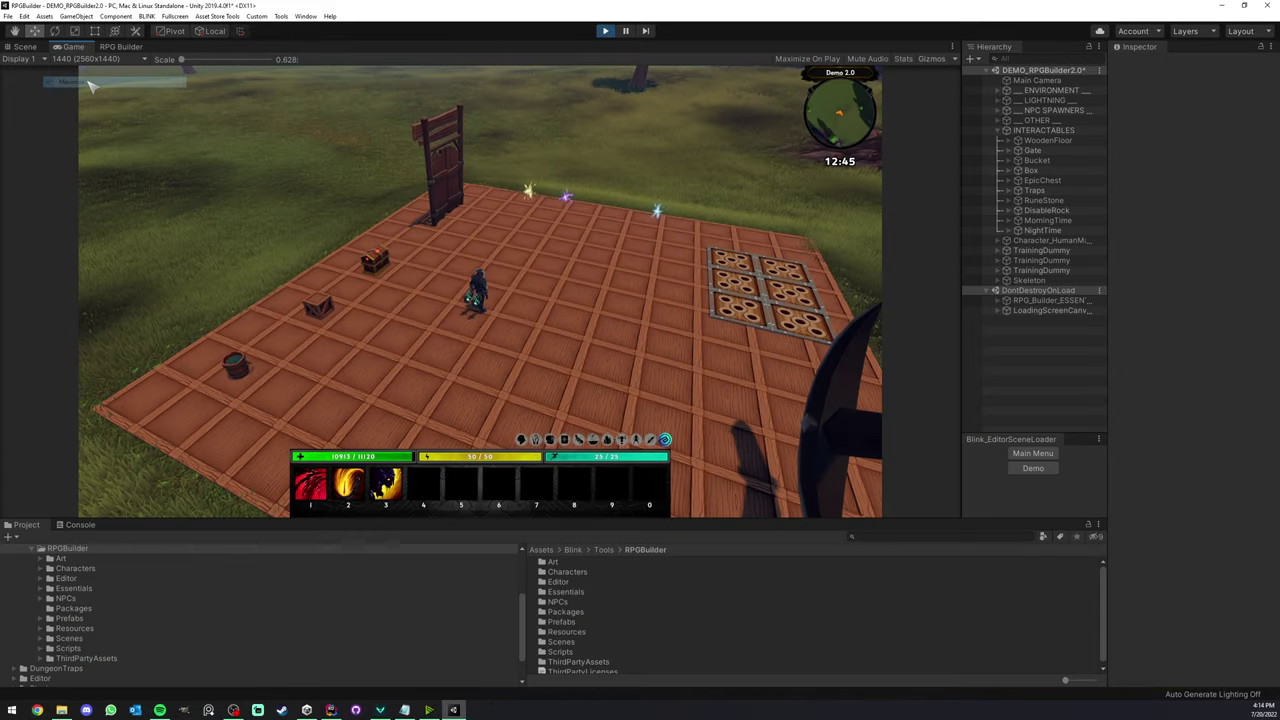
{"action": "left_click", "coordinate": [31, 47]}
{"action": "middle_click_drag", "start_coordinate": [541, 220], "coordinate": [521, 214]}
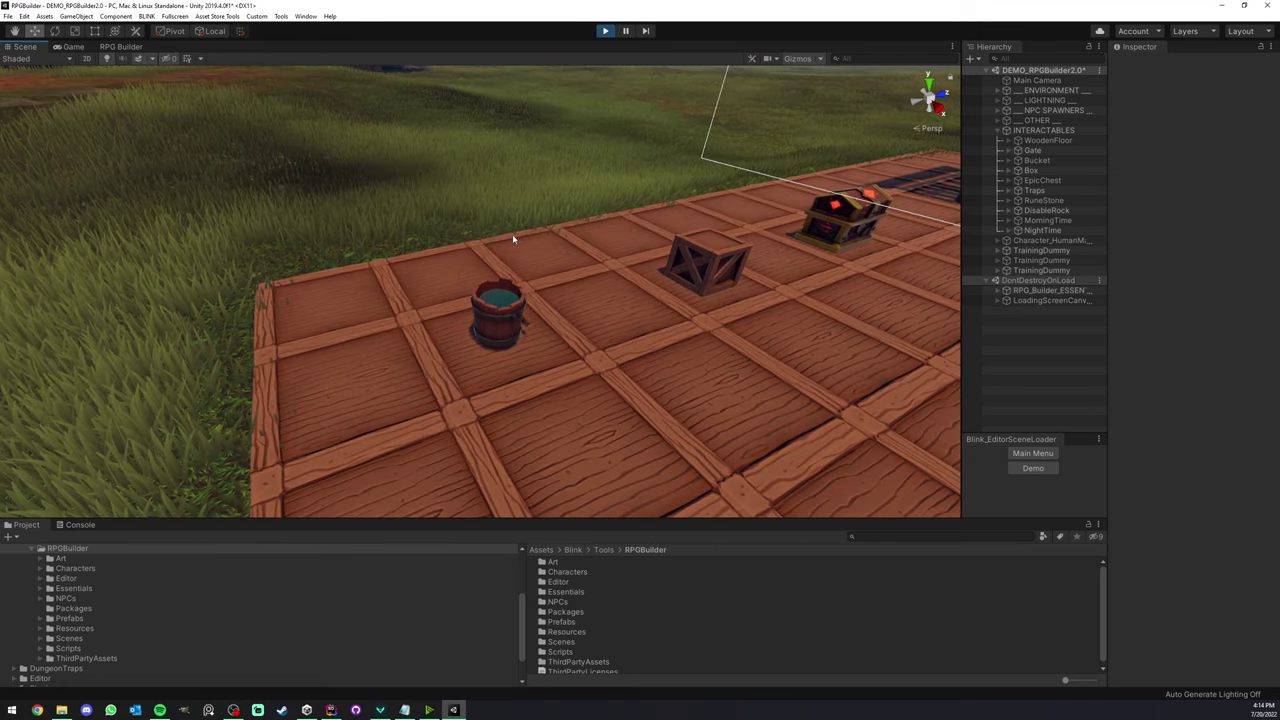
Select the Bucket object on the platform and examine its Interactable Object component alongside the neighbouring box and chest
{"action": "left_click", "coordinate": [505, 318]}
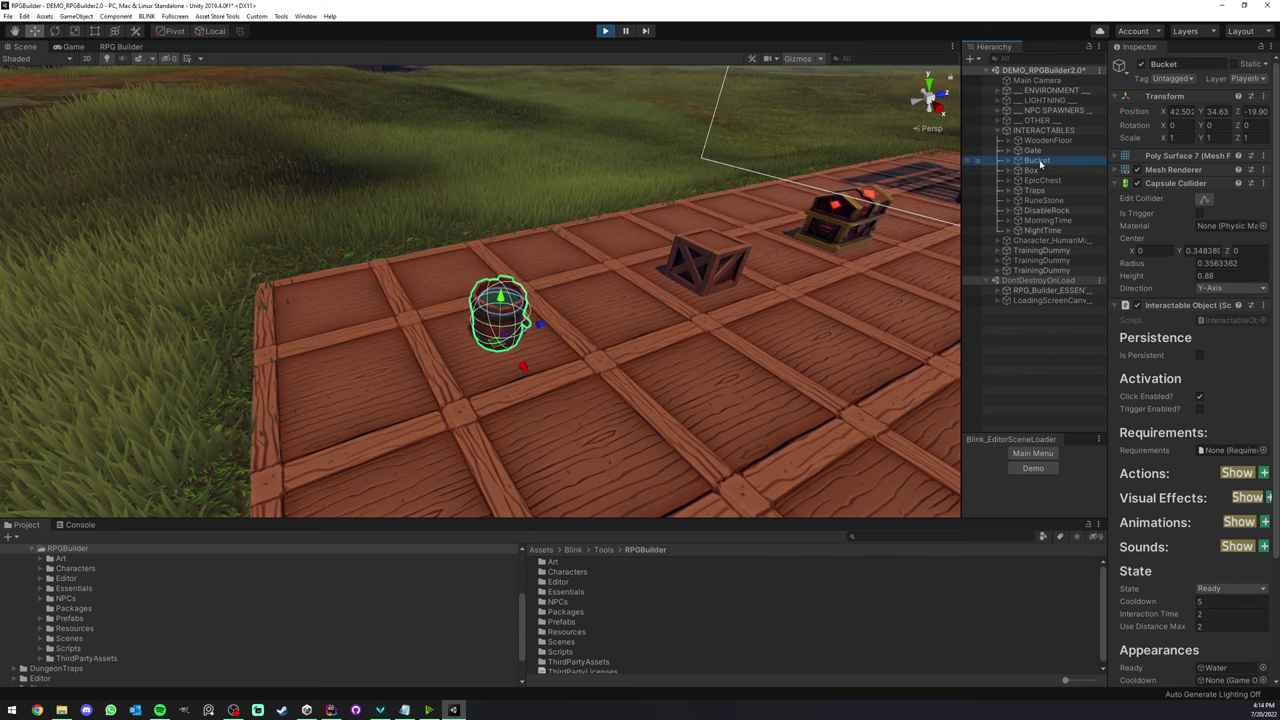
{"action": "scroll", "coordinate": [620, 231], "scroll_direction": "up", "scroll_amount": 3}
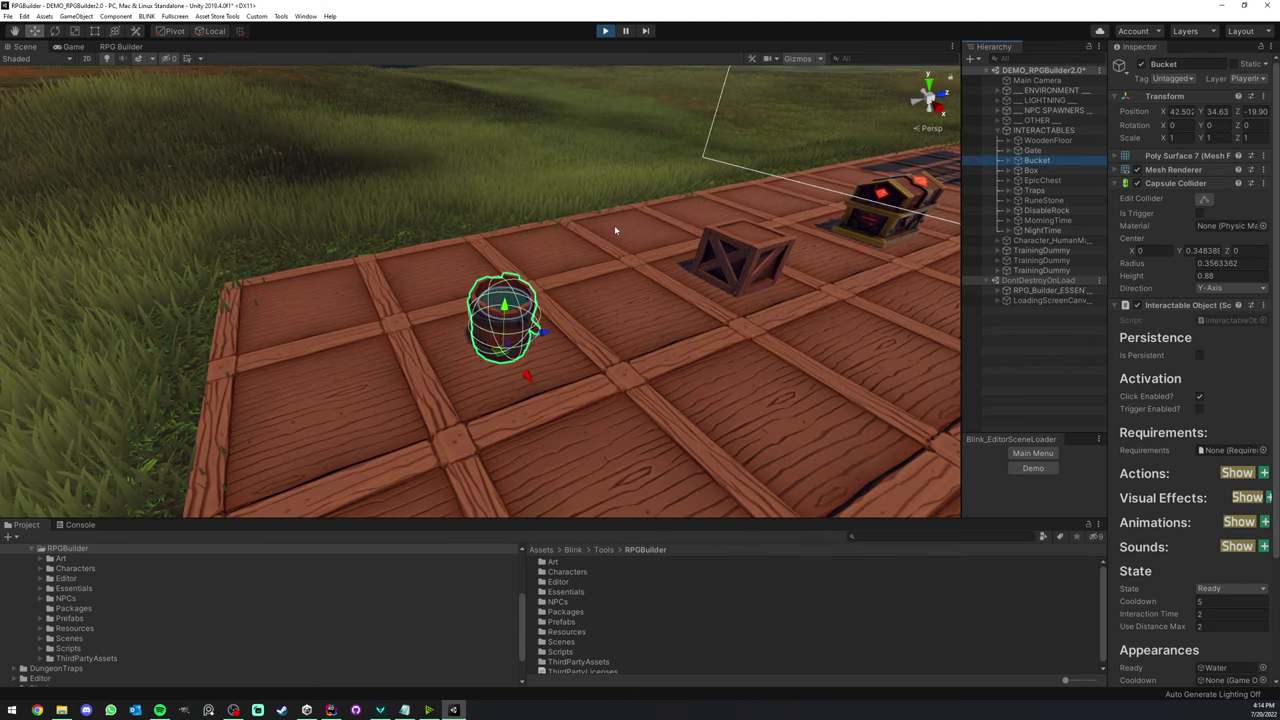
{"action": "scroll", "coordinate": [602, 226], "scroll_direction": "down", "scroll_amount": 3}
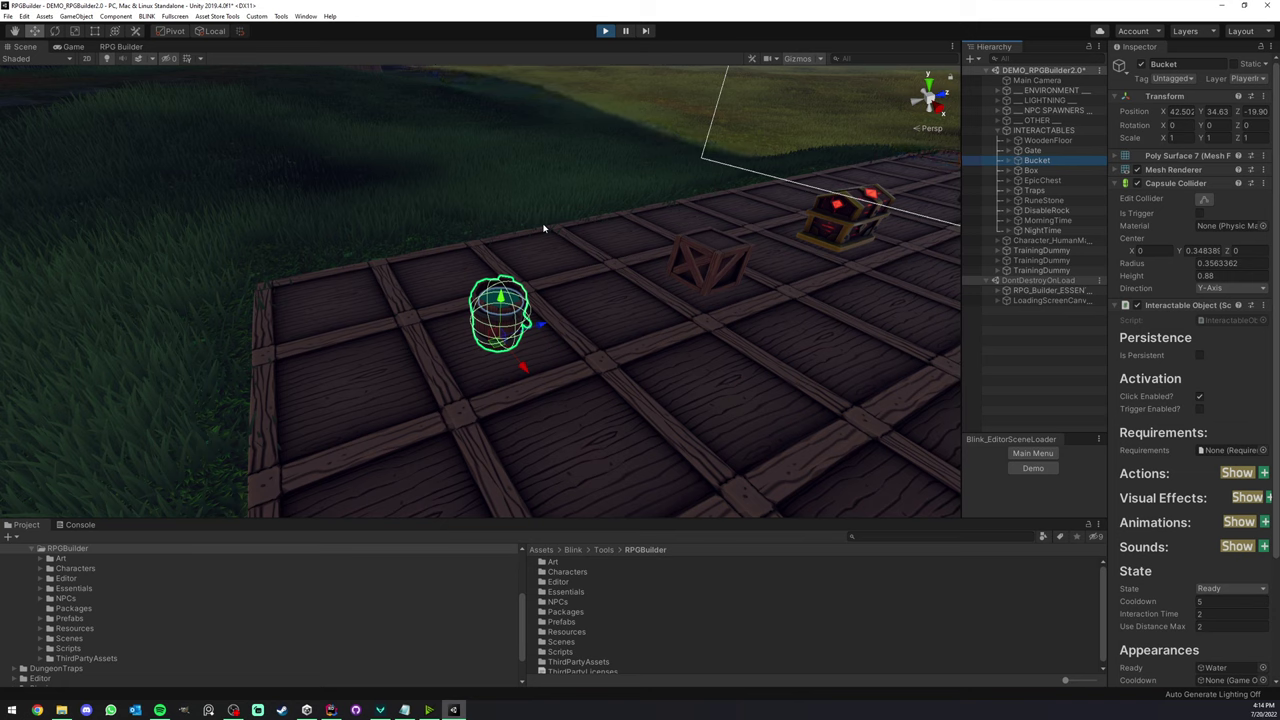
{"action": "right_click_drag", "start_coordinate": [496, 241], "coordinate": [543, 246]}
{"action": "scroll", "coordinate": [500, 288], "scroll_direction": "up", "scroll_amount": 3}
{"action": "left_click", "coordinate": [1034, 161]}
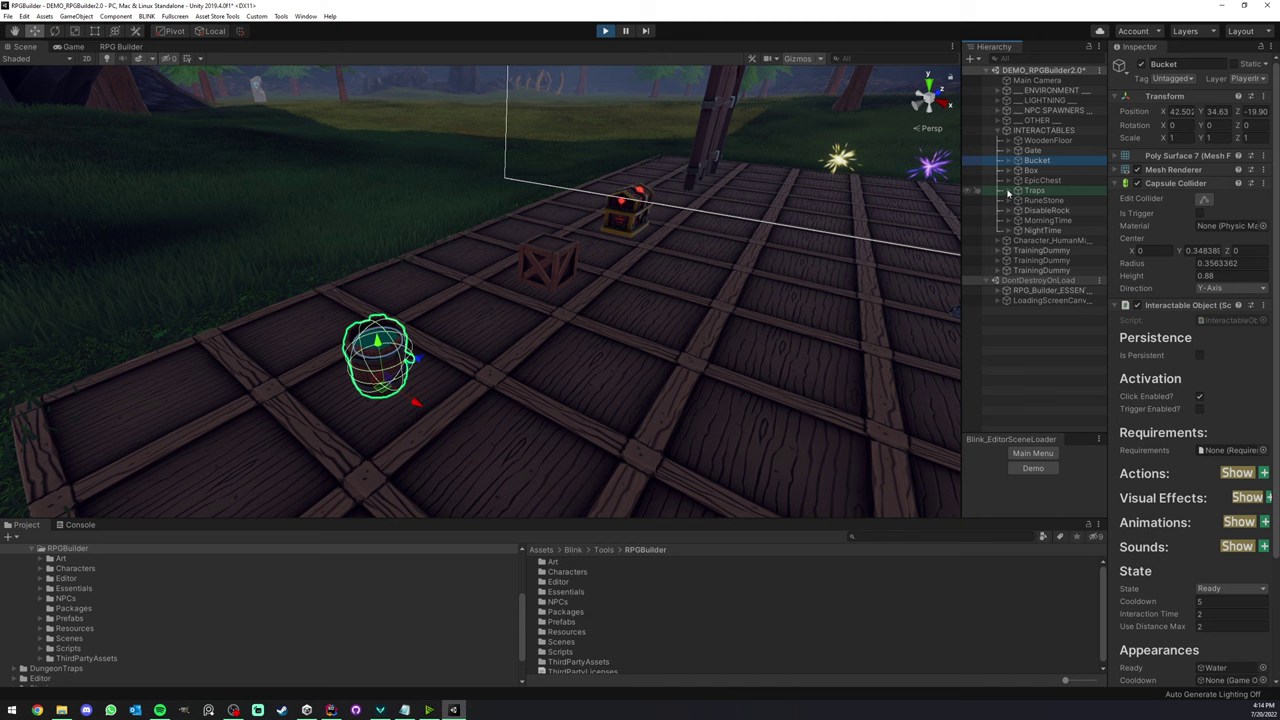
{"action": "right_click_drag", "start_coordinate": [508, 208], "coordinate": [529, 225]}
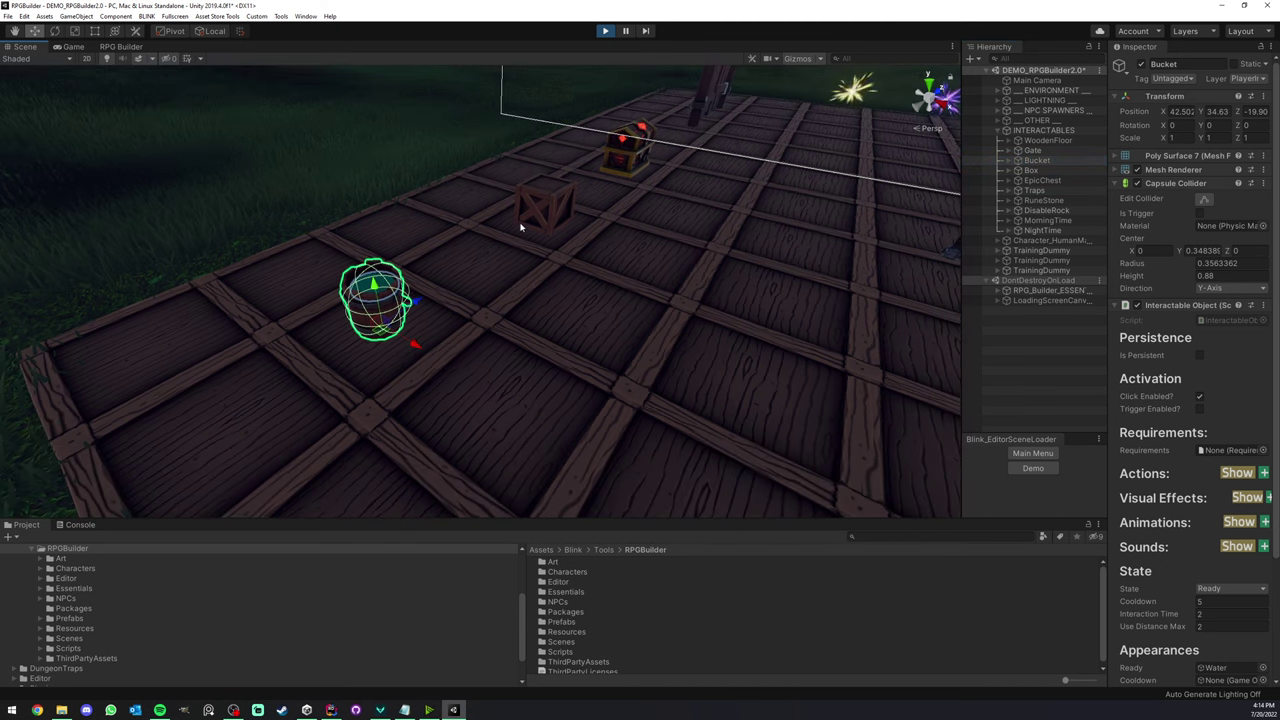